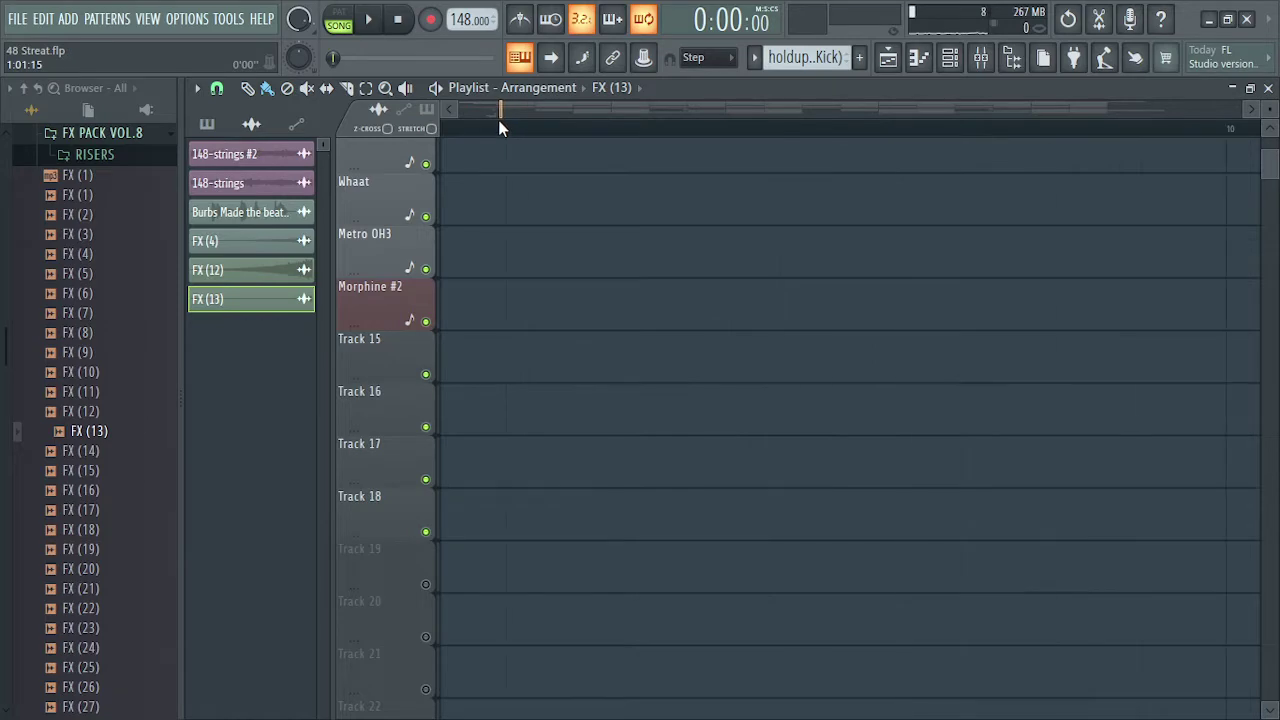
Route the producer tag sample at bar 8 on Track 15 to mixer track 2.
key("ctrl+z")
left_click_drag(712, 356, 681, 350)
double_click(518, 341)
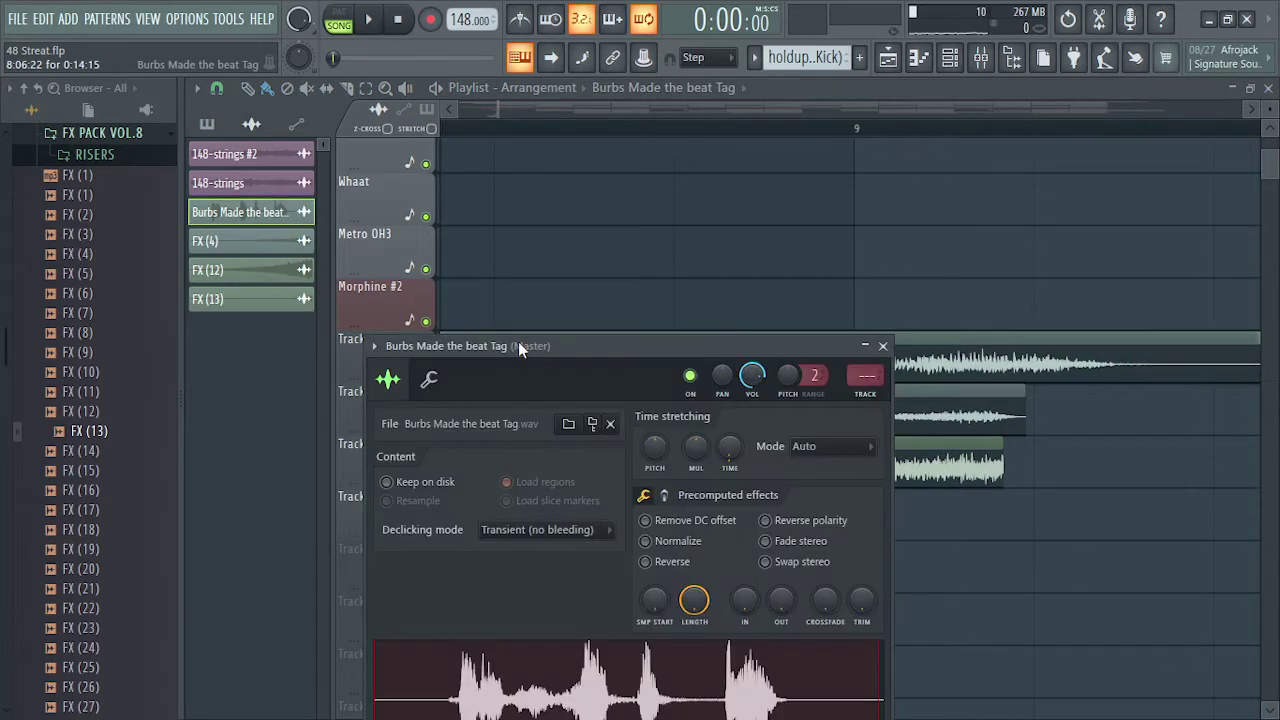
key("F9")
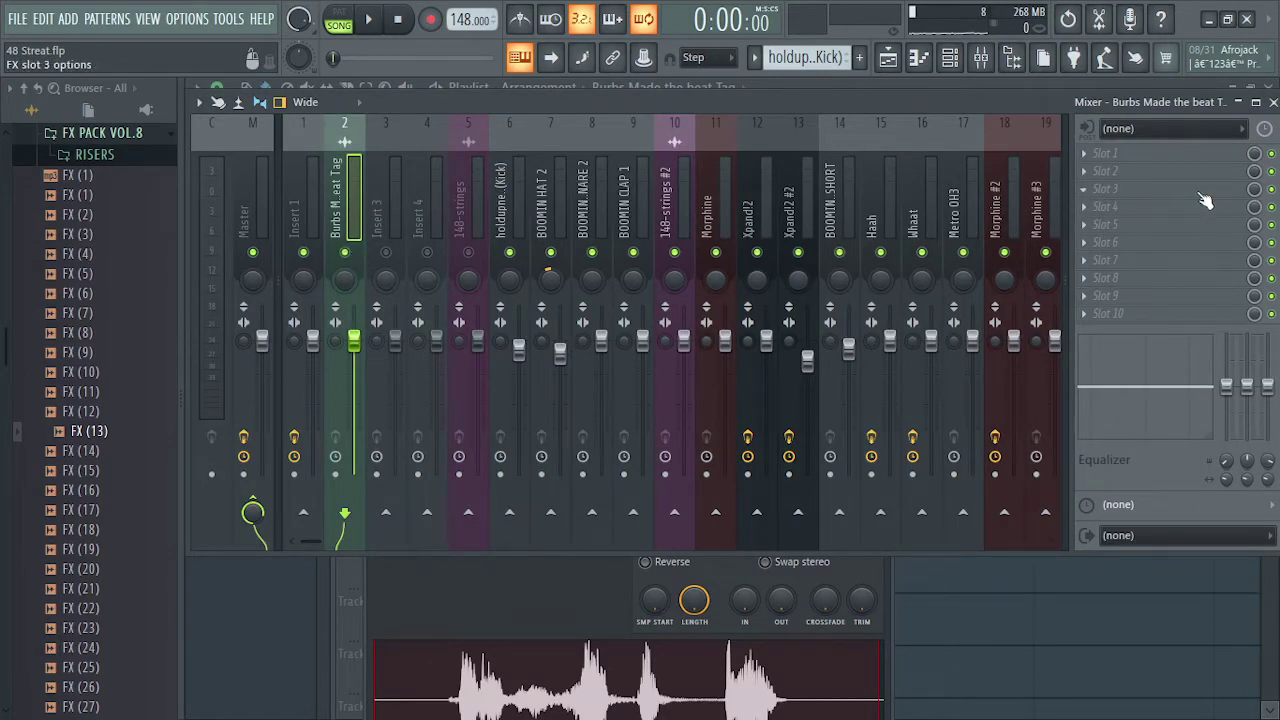
Load Fruity delay 2 on the producer tag's mixer track, set its mix level to about 16%, and return to the playlist.
left_click(1175, 155)
left_click(779, 190)
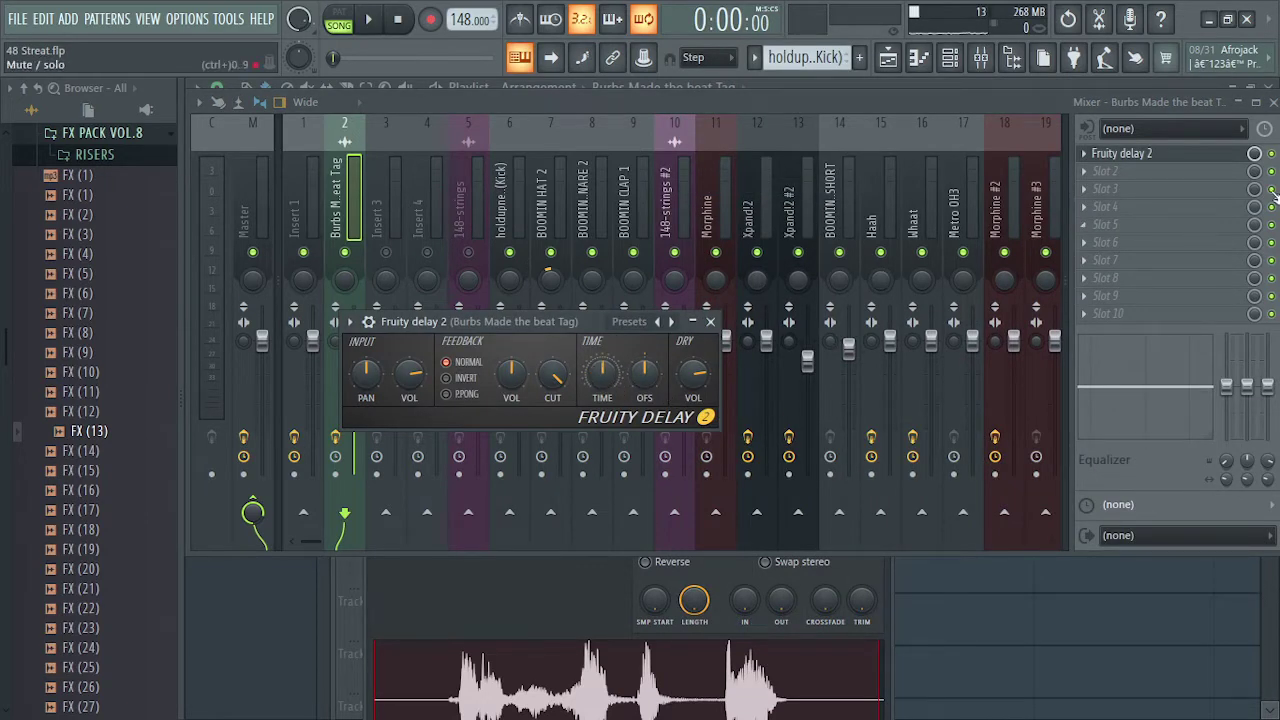
key("Escape")
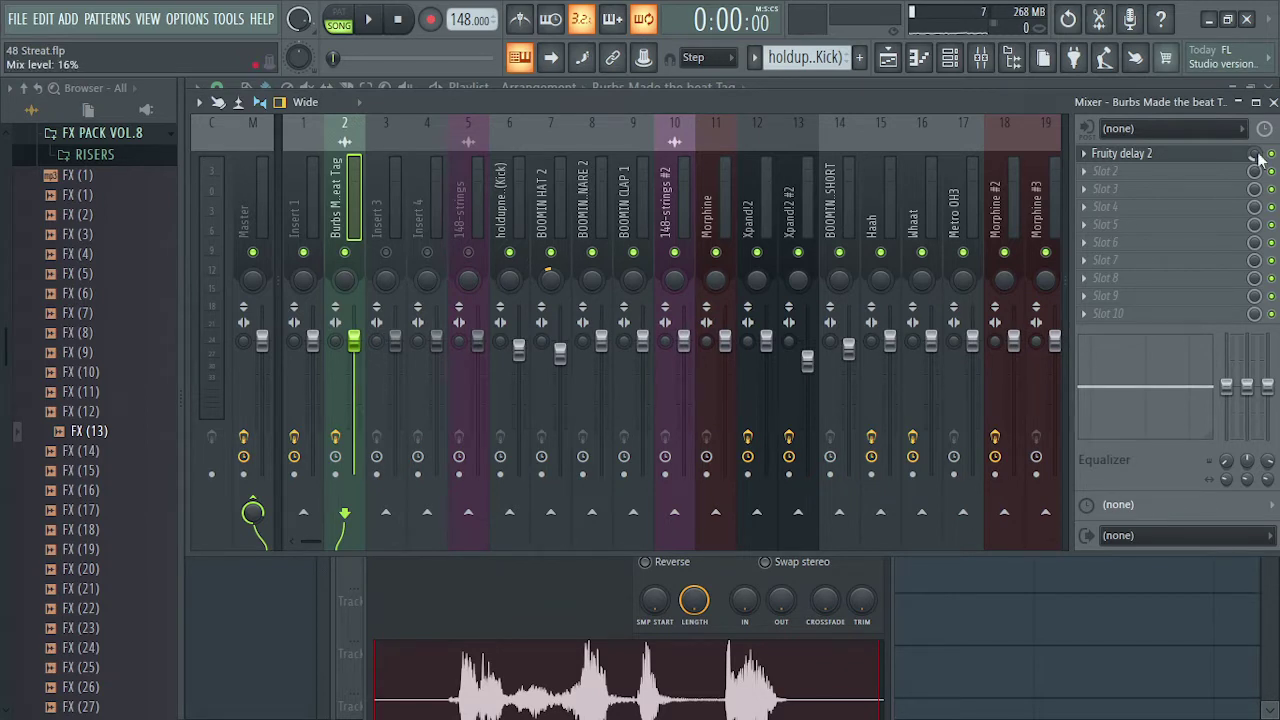
left_click(968, 74)
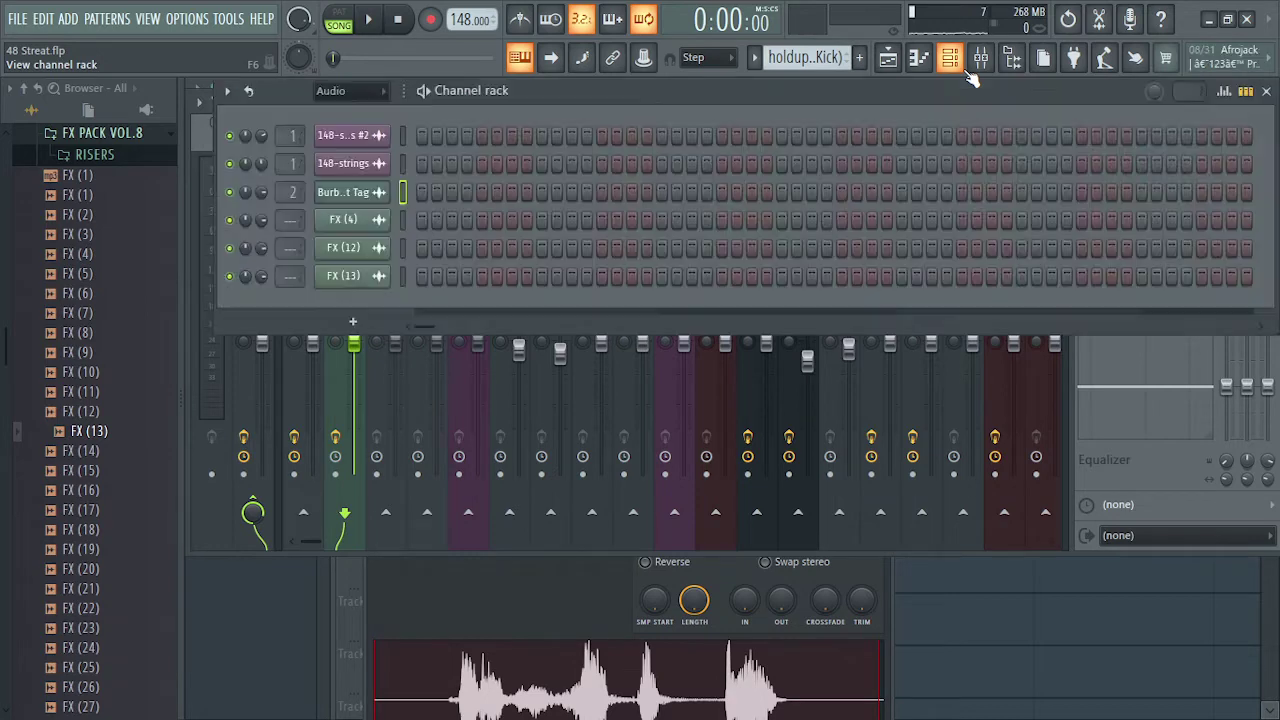
left_click(888, 57)
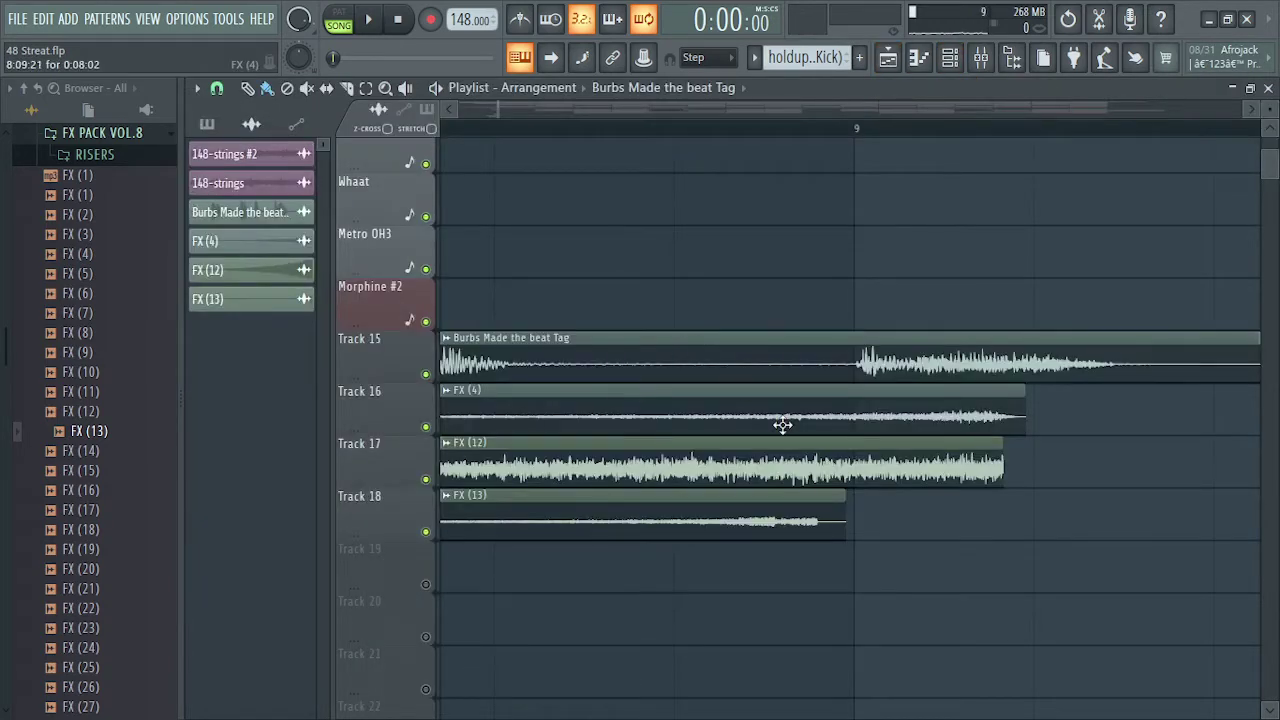
Move the FX (4), FX (12) and FX (13) clips on Tracks 16 to 18 so that each ends at bar 9.
left_click_drag(825, 418, 651, 420)
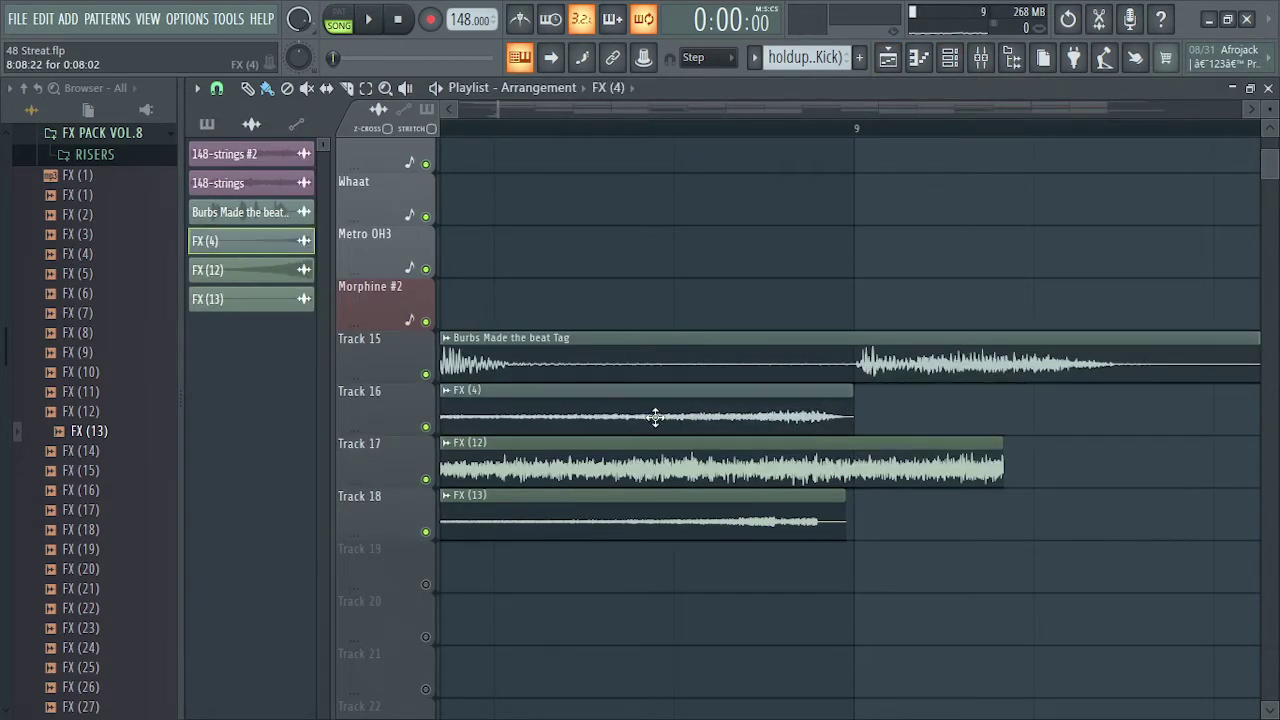
left_click_drag(726, 467, 579, 462)
left_click_drag(648, 509, 689, 514)
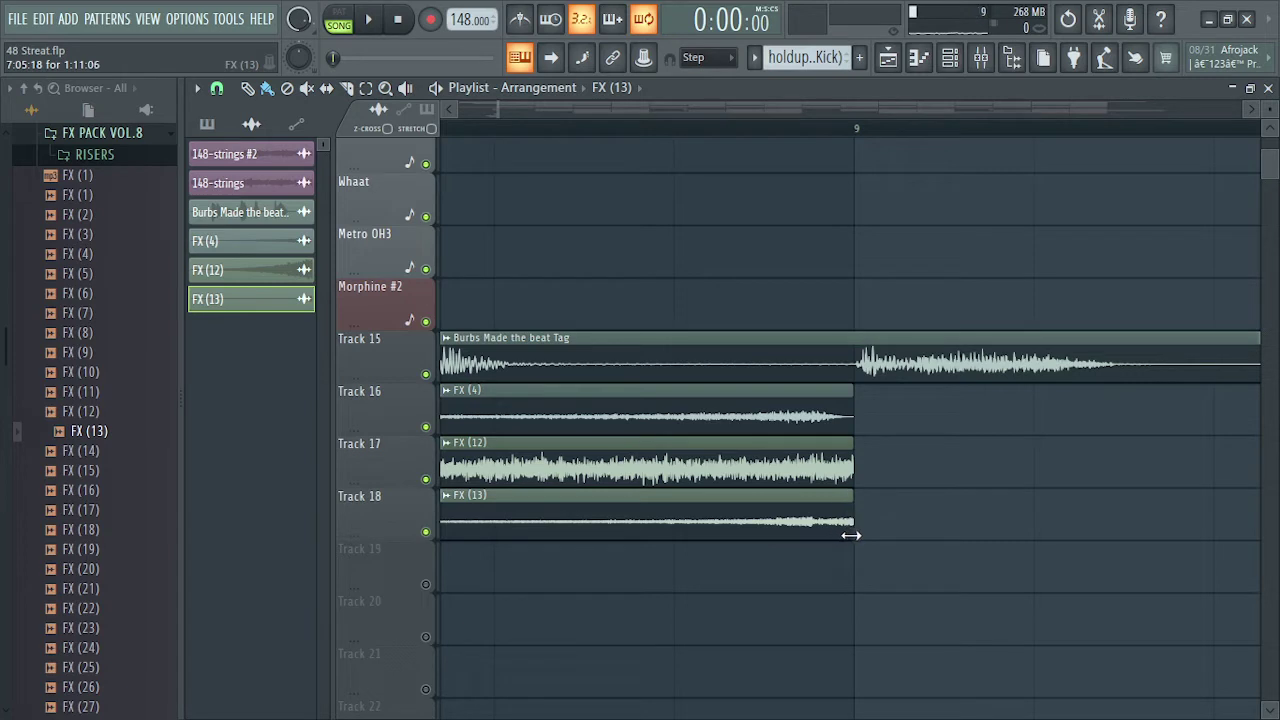
Set the playlist snapping to Bar and move the FX (12) riser to Track 15 so it ends at bar 57.
left_click(217, 89)
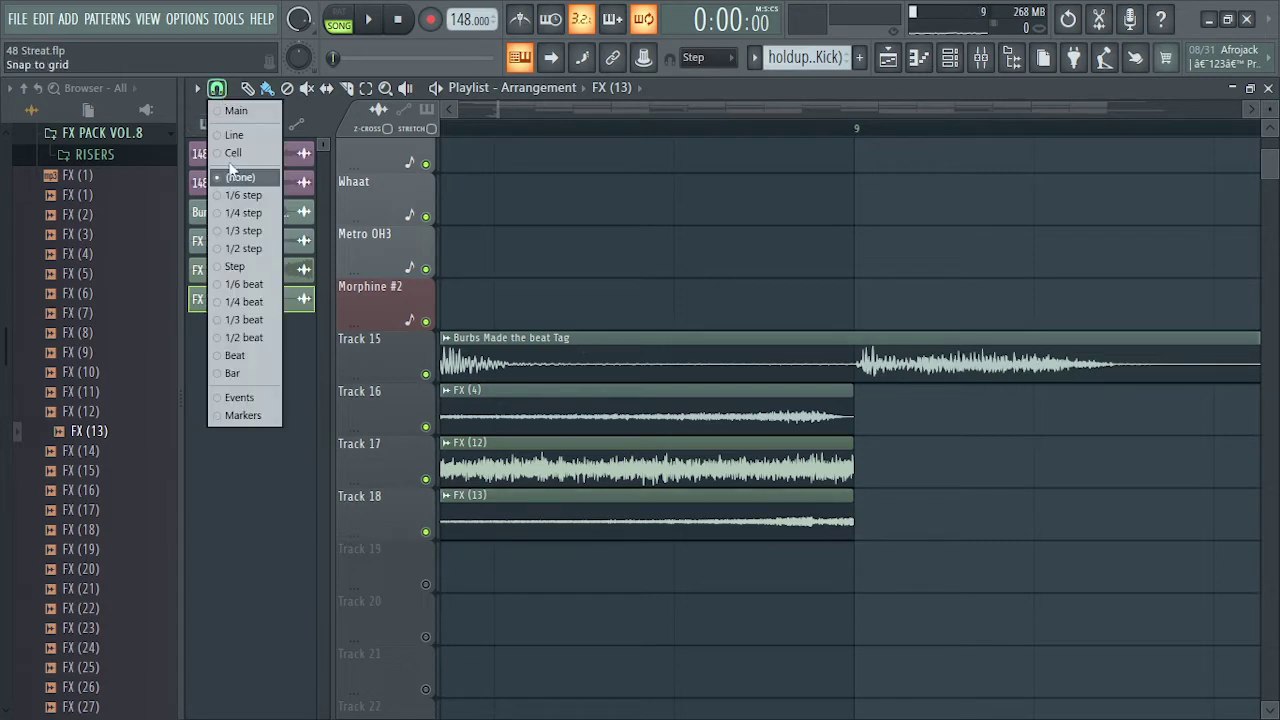
left_click(232, 372)
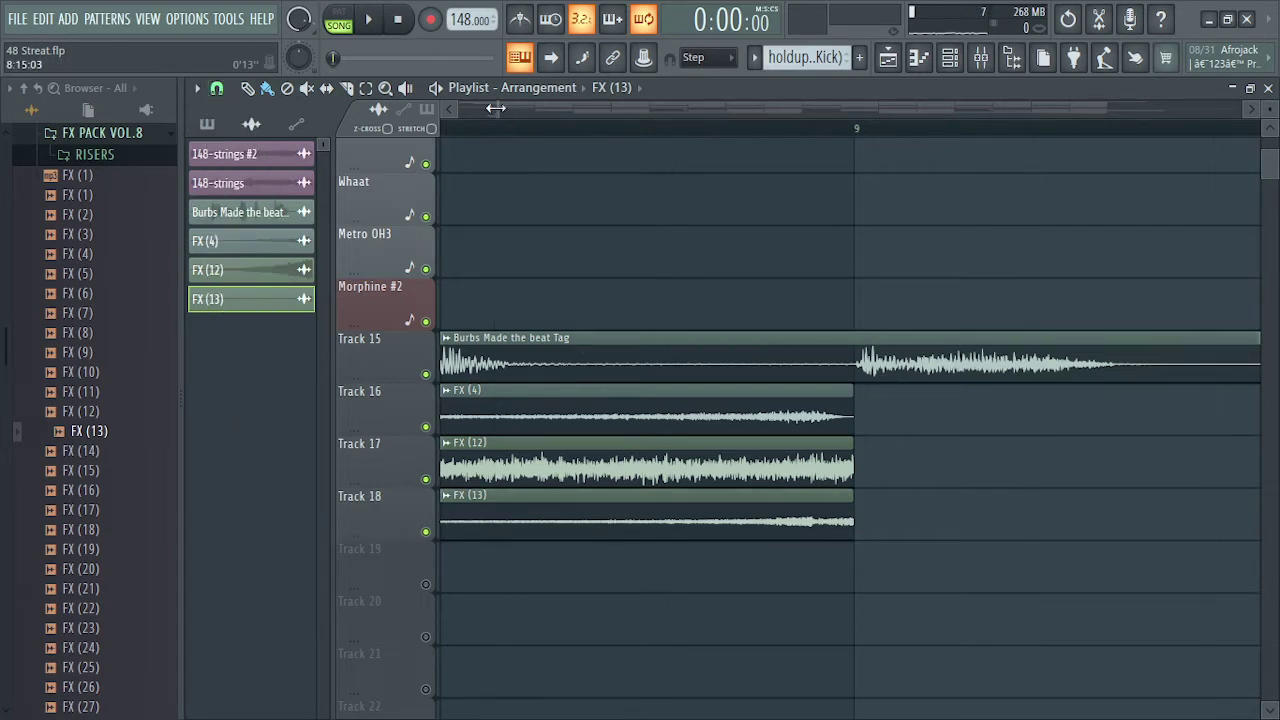
left_click_drag(498, 110, 370, 92)
left_click_drag(506, 113, 725, 355)
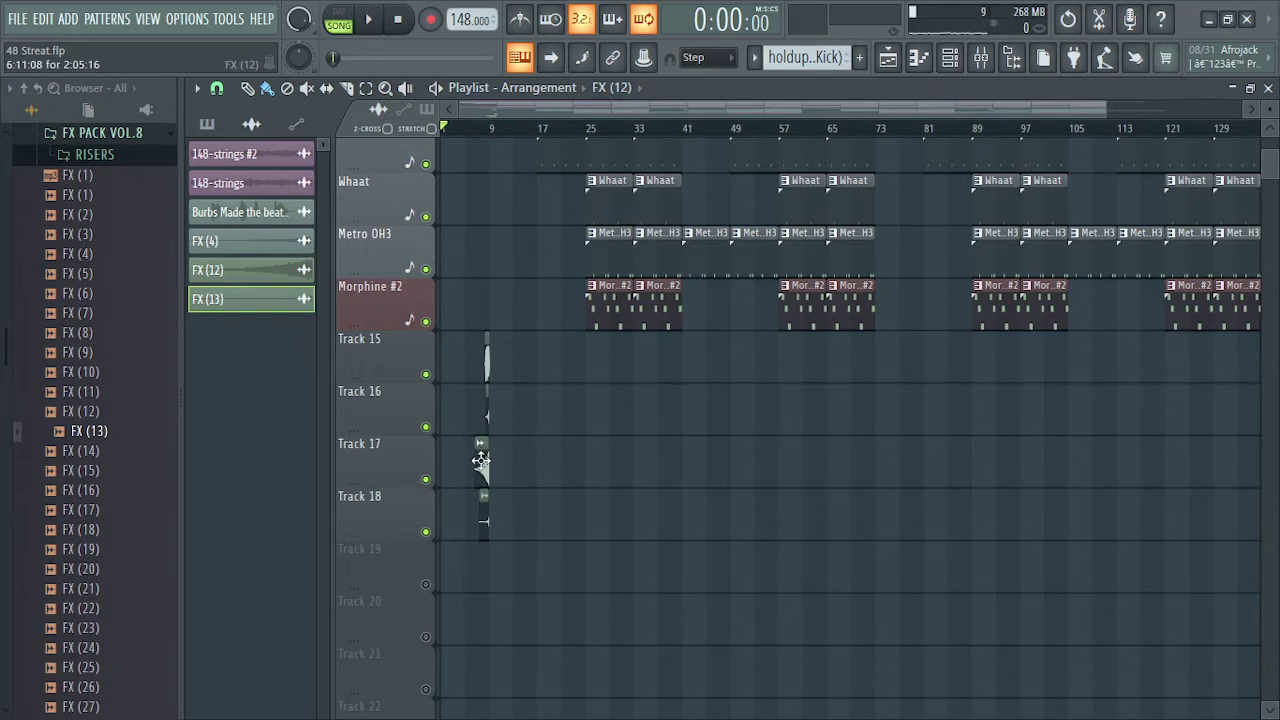
left_click_drag(499, 443, 668, 341)
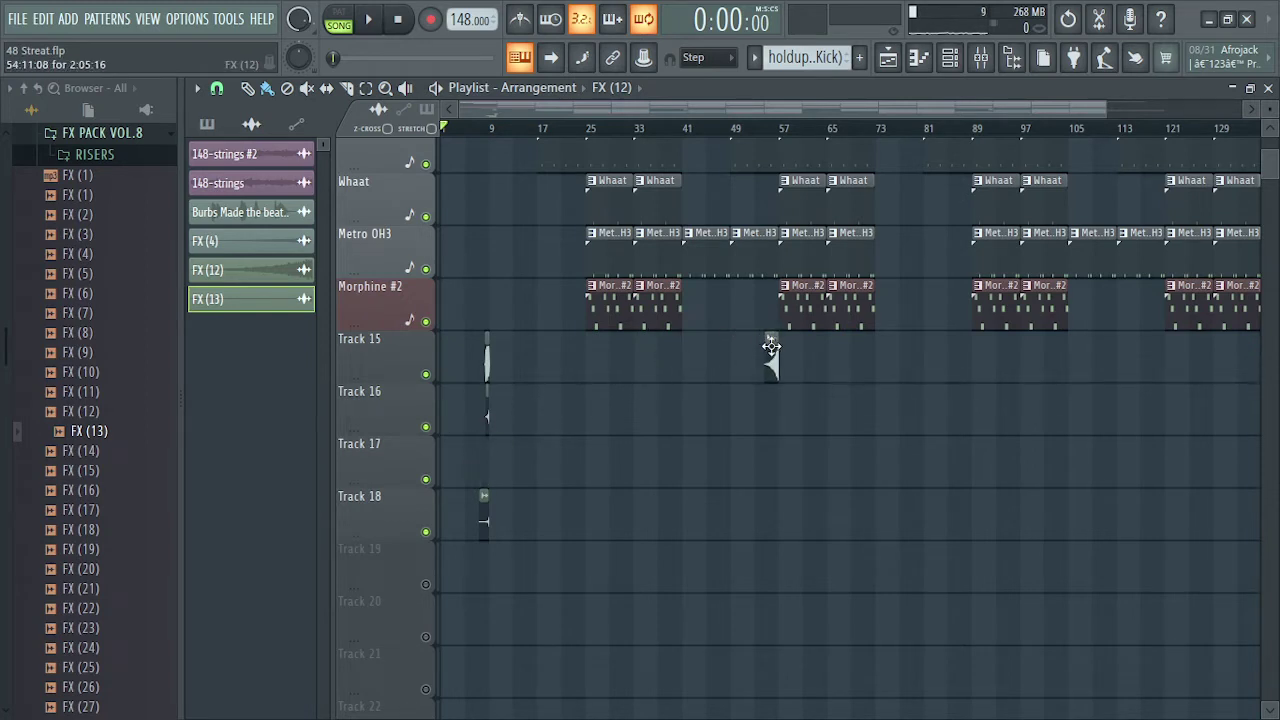
left_click_drag(771, 345, 770, 345)
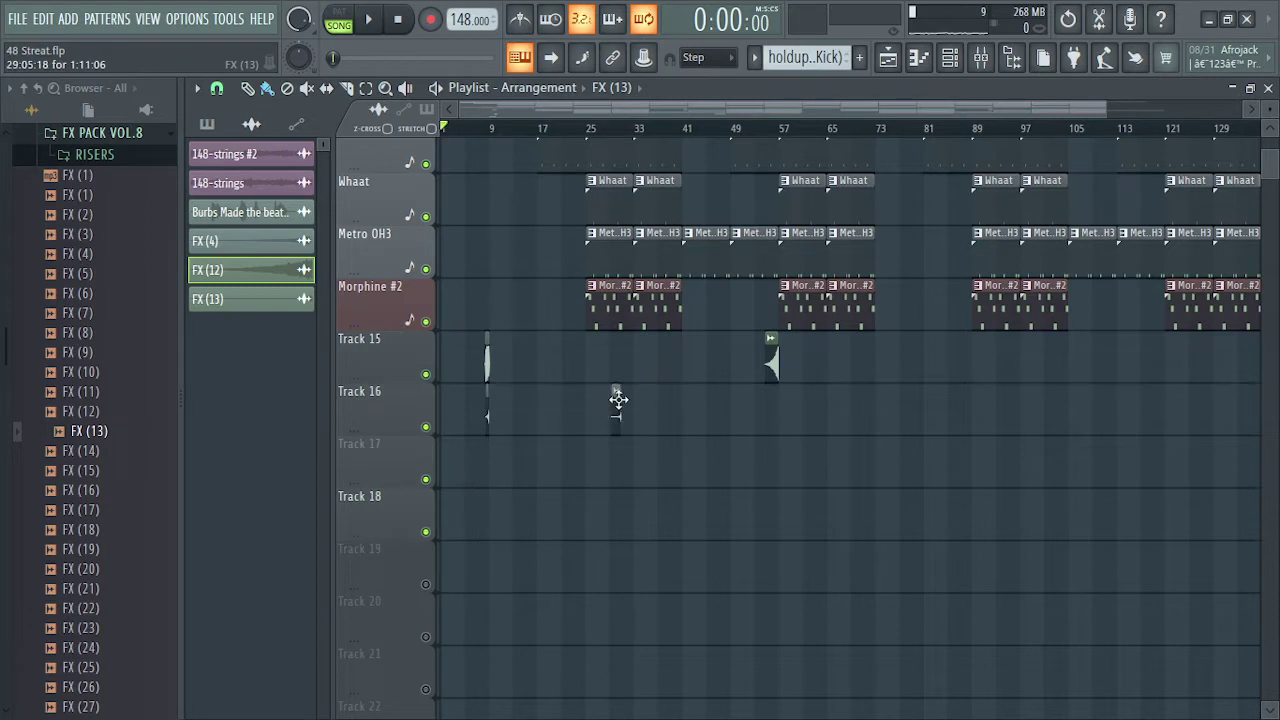
Place FX (13) clips on Track 15 ending at bars 25 and 41, and duplicate the pair to end at bars 73 and 89.
left_click(581, 354)
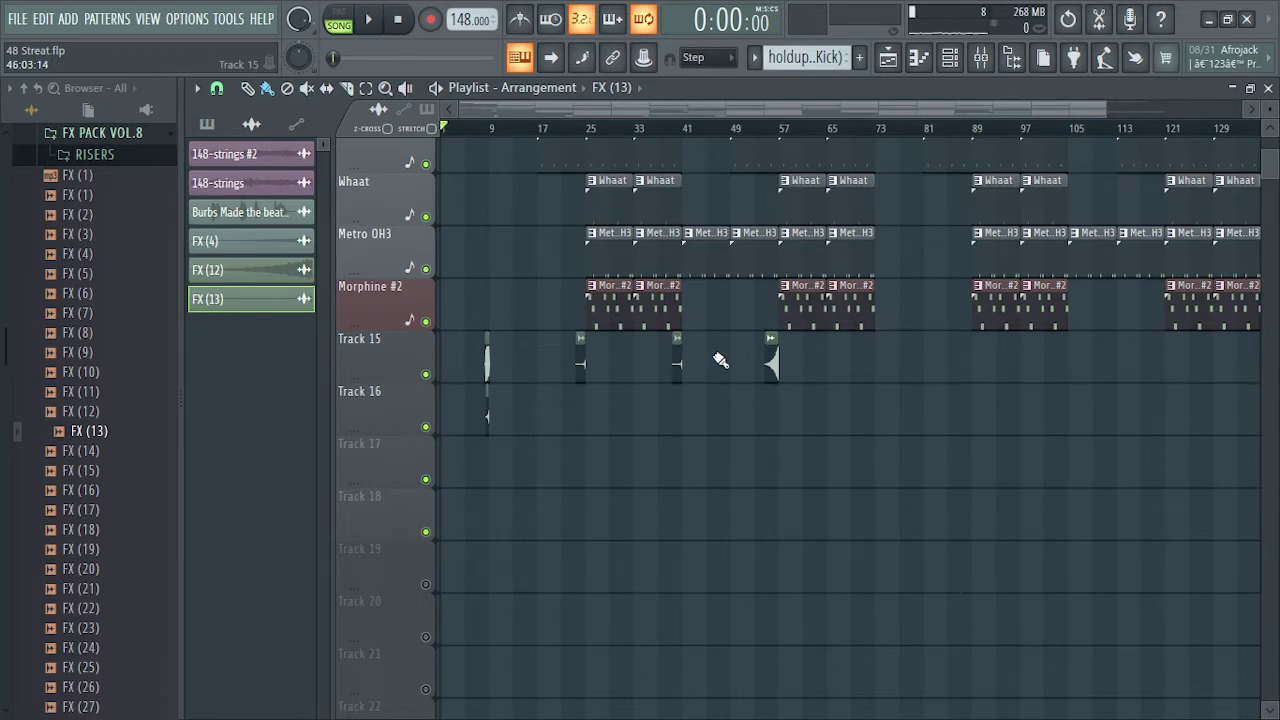
left_click_drag(715, 360, 576, 355)
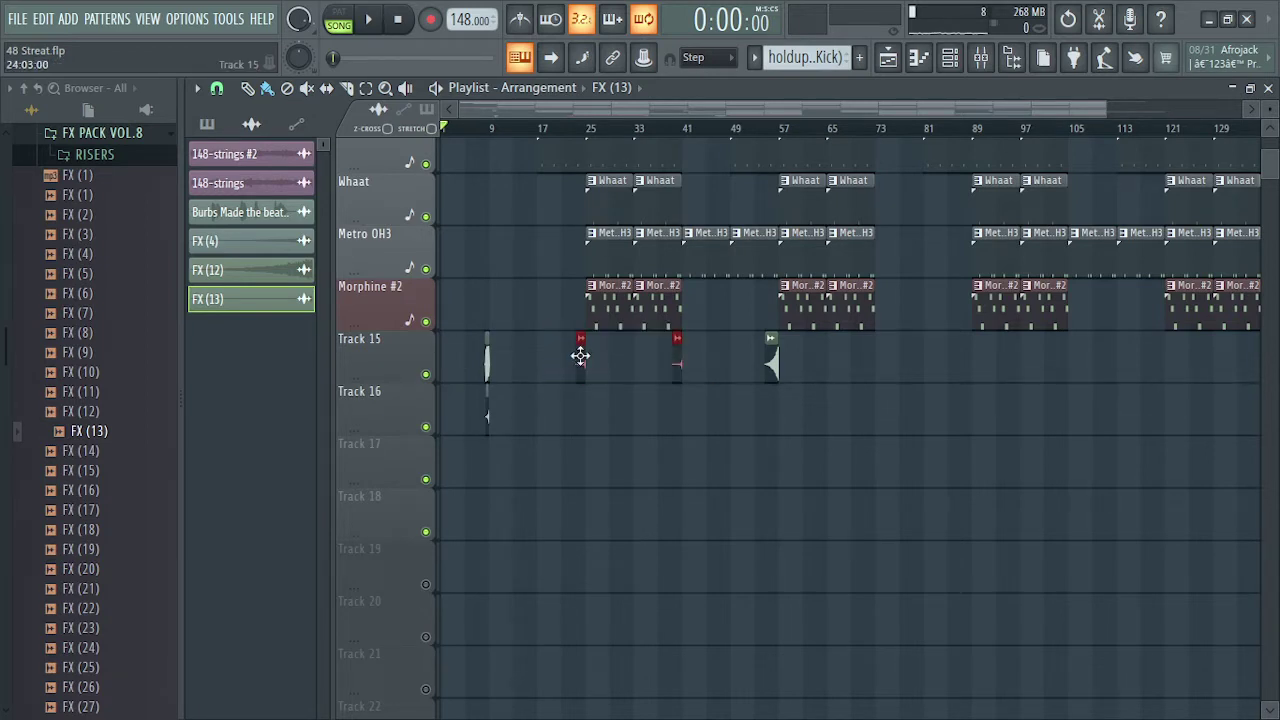
left_click_drag(953, 350, 872, 351)
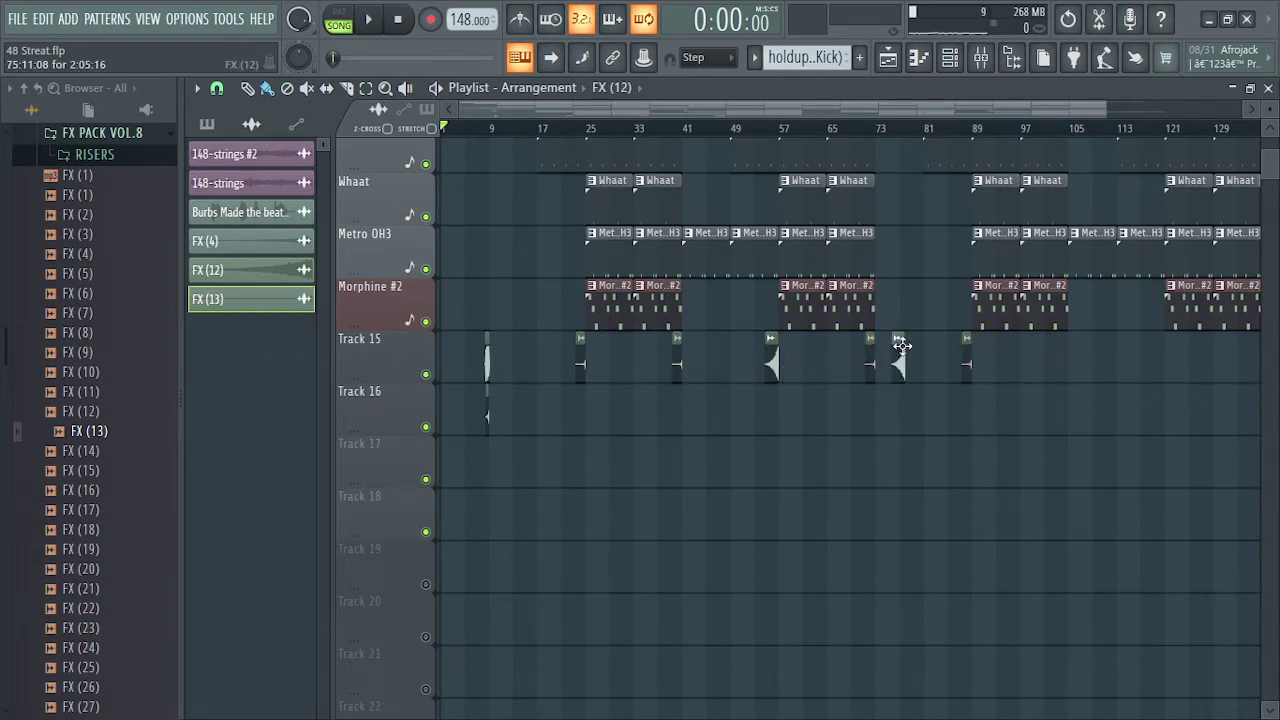
Copy the FX (12) riser on Track 15 to end at bar 105 and the FX (13) riser to end at bar 121.
left_click_drag(1028, 362, 783, 378)
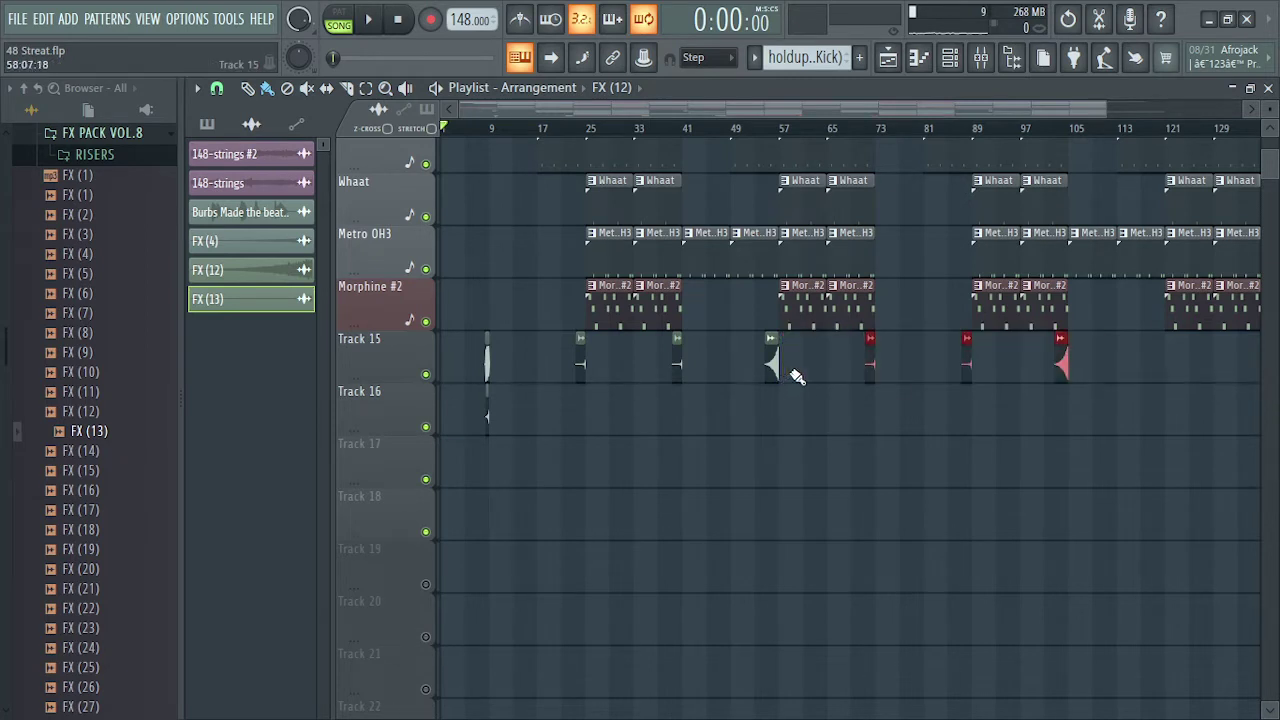
left_click_drag(1140, 378, 660, 376)
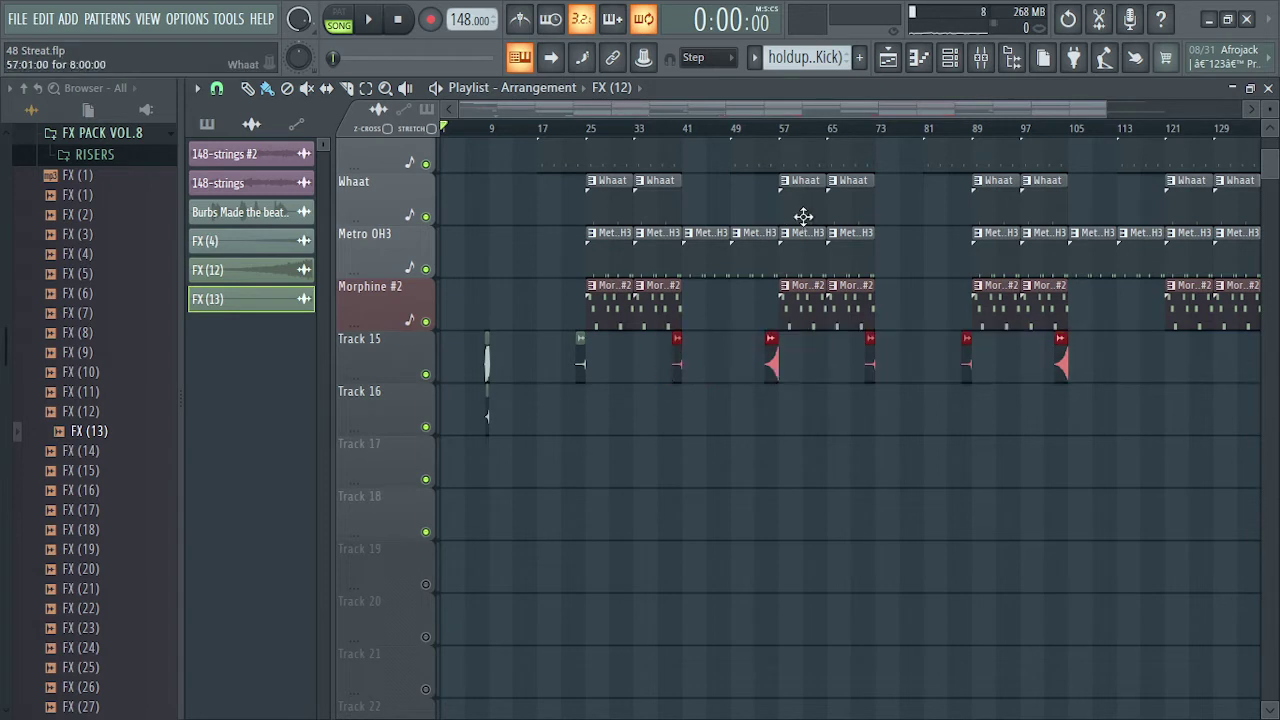
left_click_drag(829, 113, 850, 96)
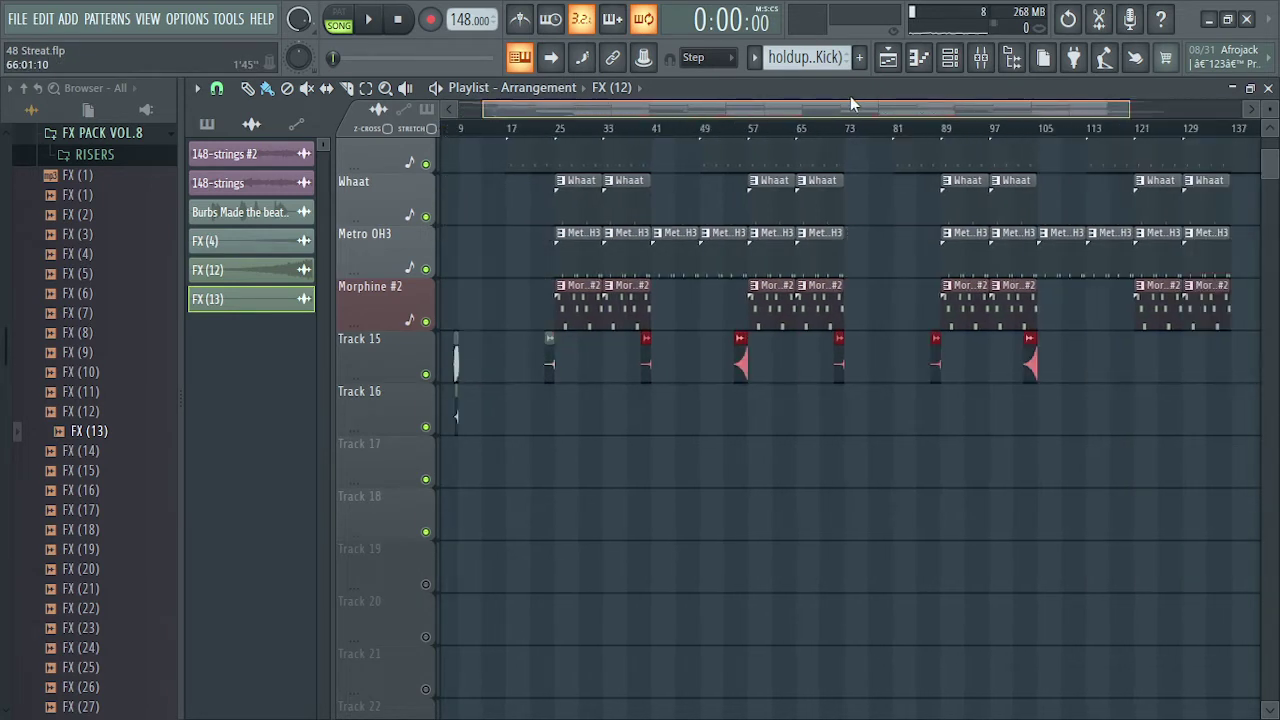
left_click_drag(1102, 334, 1137, 362)
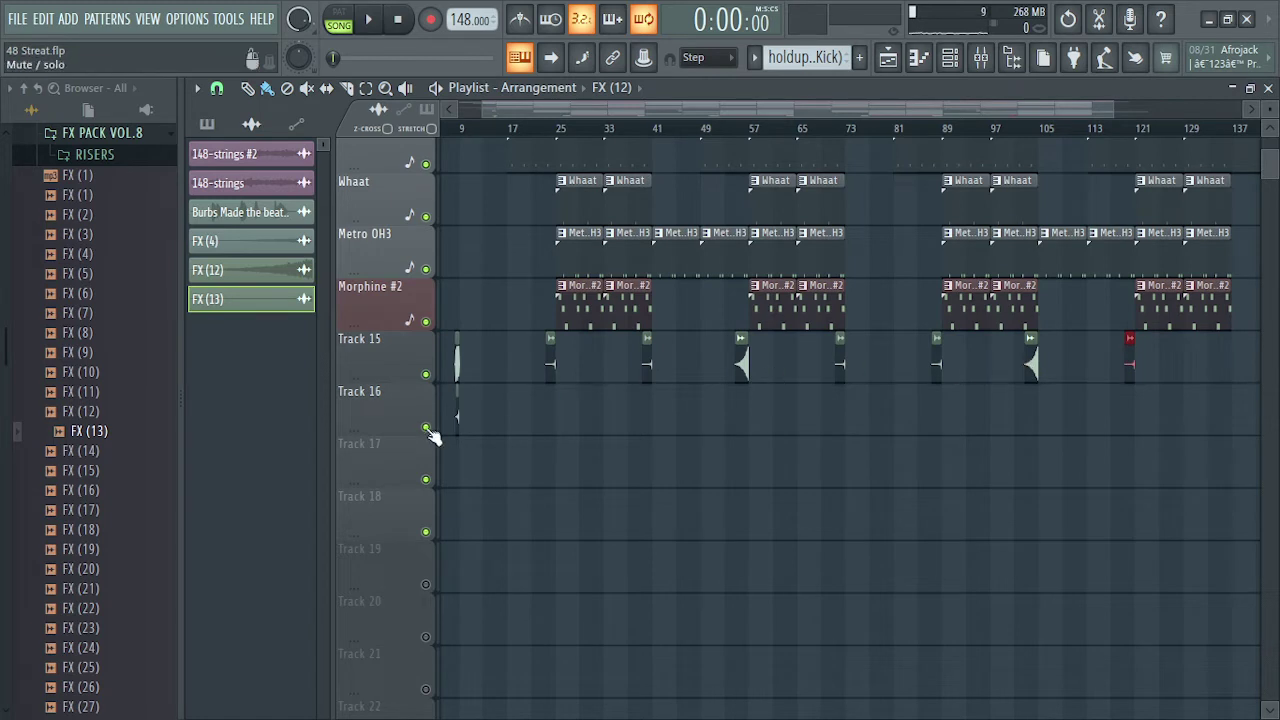
Copy FX (4) to Track 15 so it ends at bar 137, and copy the producer tag to about bar 145.
left_click_drag(458, 425, 694, 404)
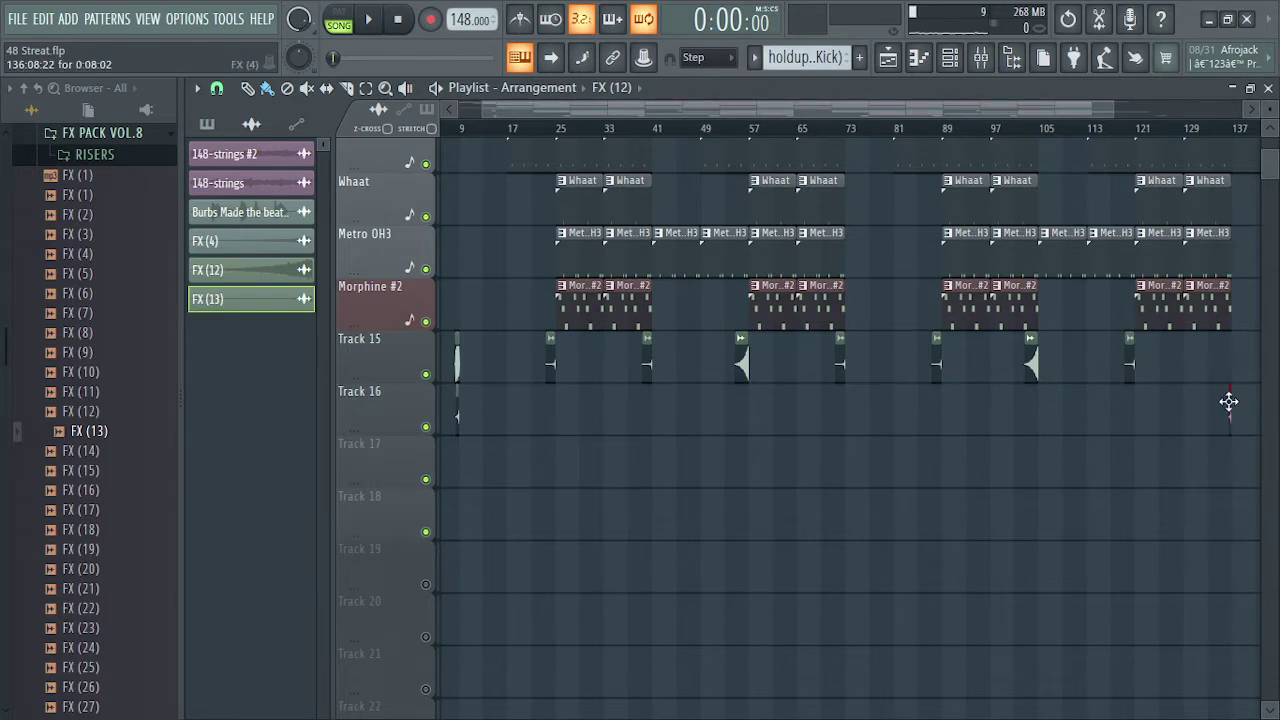
left_click(1143, 238)
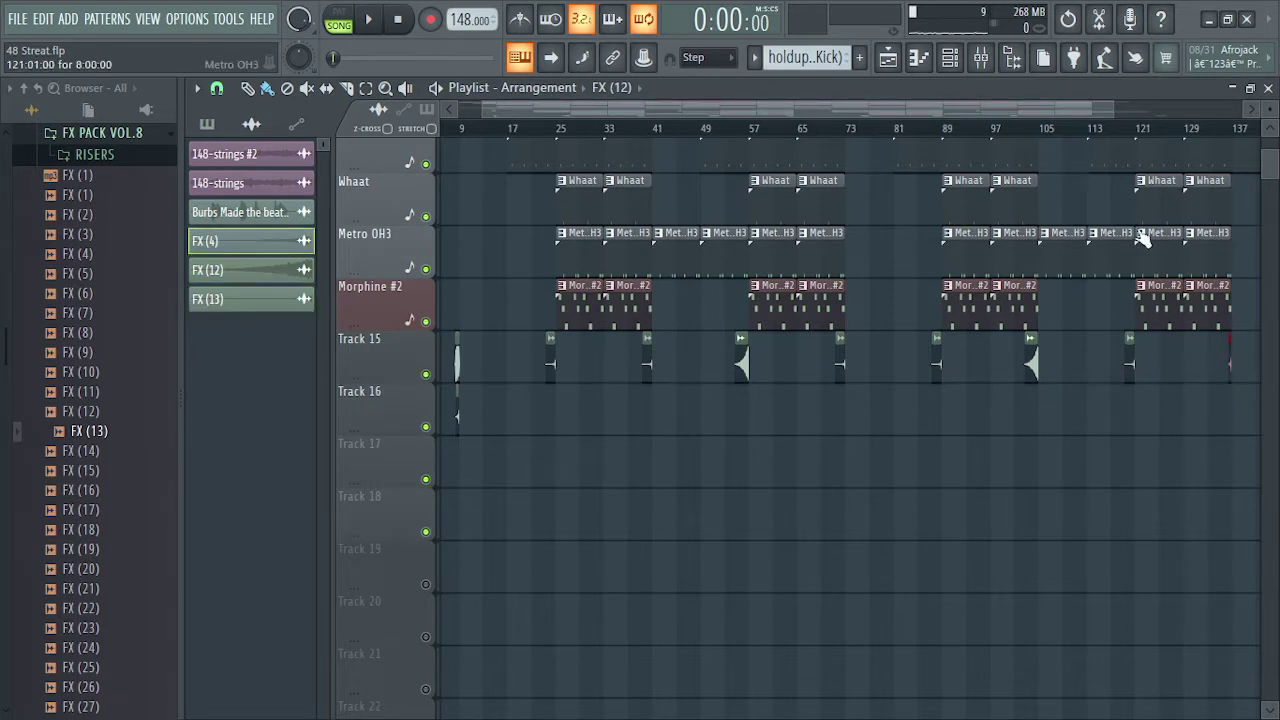
left_click_drag(458, 374, 1230, 343)
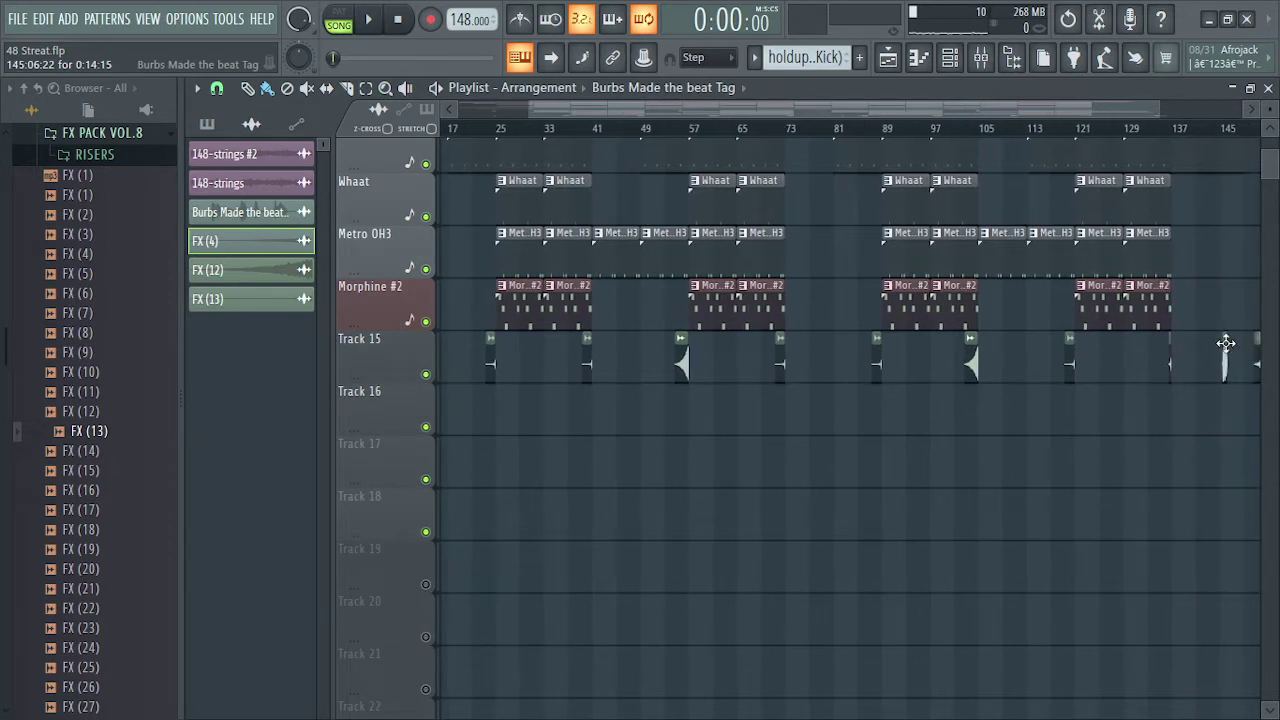
Delete the extra FX (12) clip near bar 153 on Track 15.
left_click_drag(1060, 108, 1123, 114)
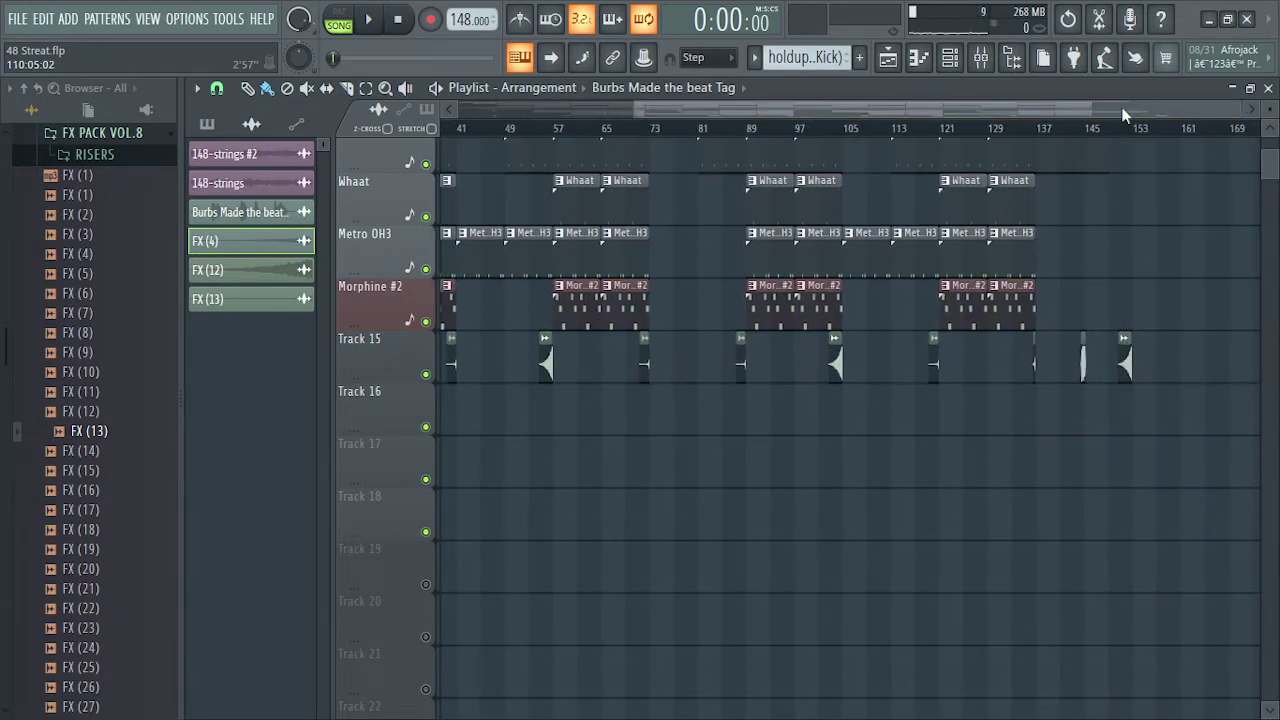
mouse_move(1276, 187)
left_mouse_down()
mouse_move(1274, 150)
mouse_move(1274, 186)
left_mouse_up()
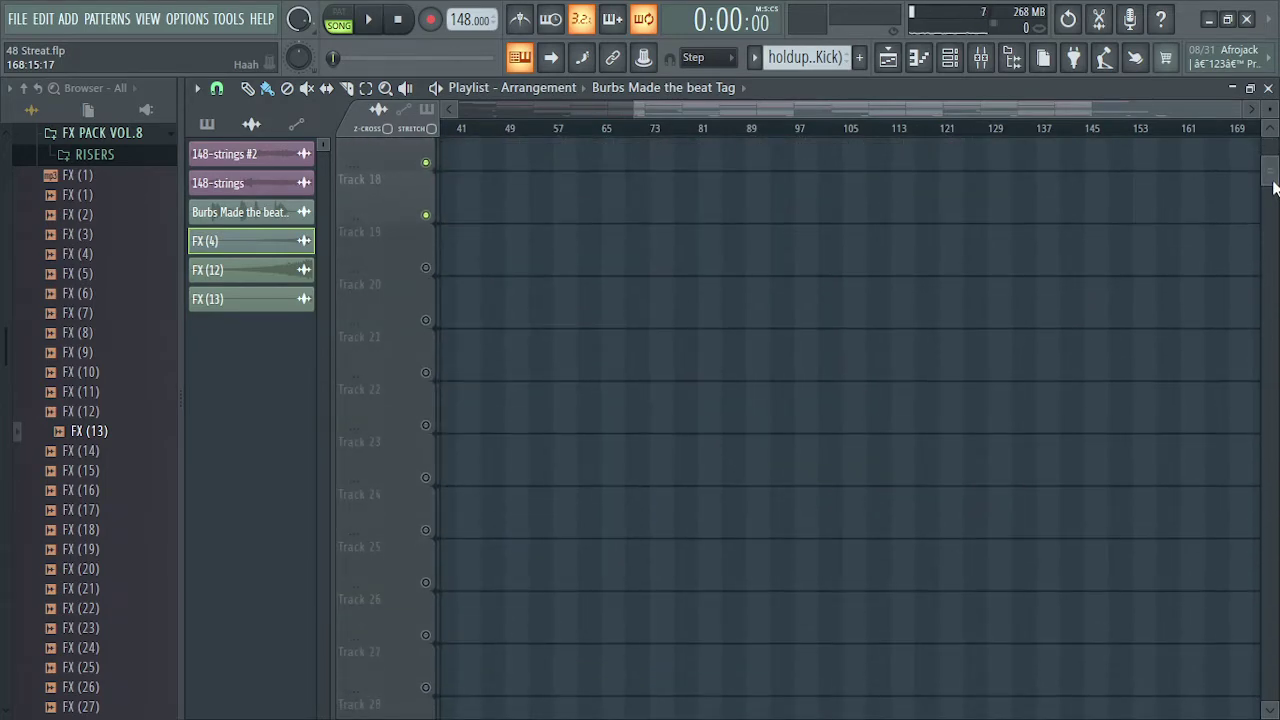
left_click_drag(1276, 186, 1274, 172)
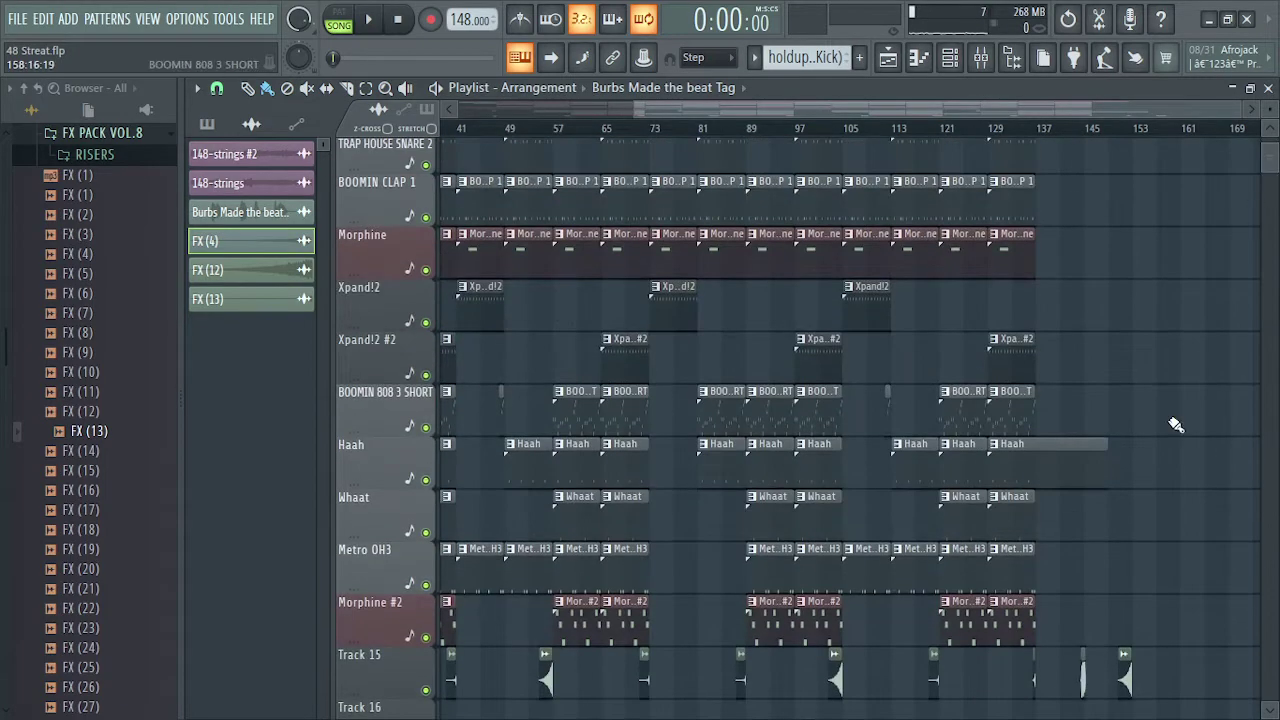
right_click(1125, 668)
Play the arrangement from the start to check how the risers and the tag fit the song.
key("space")
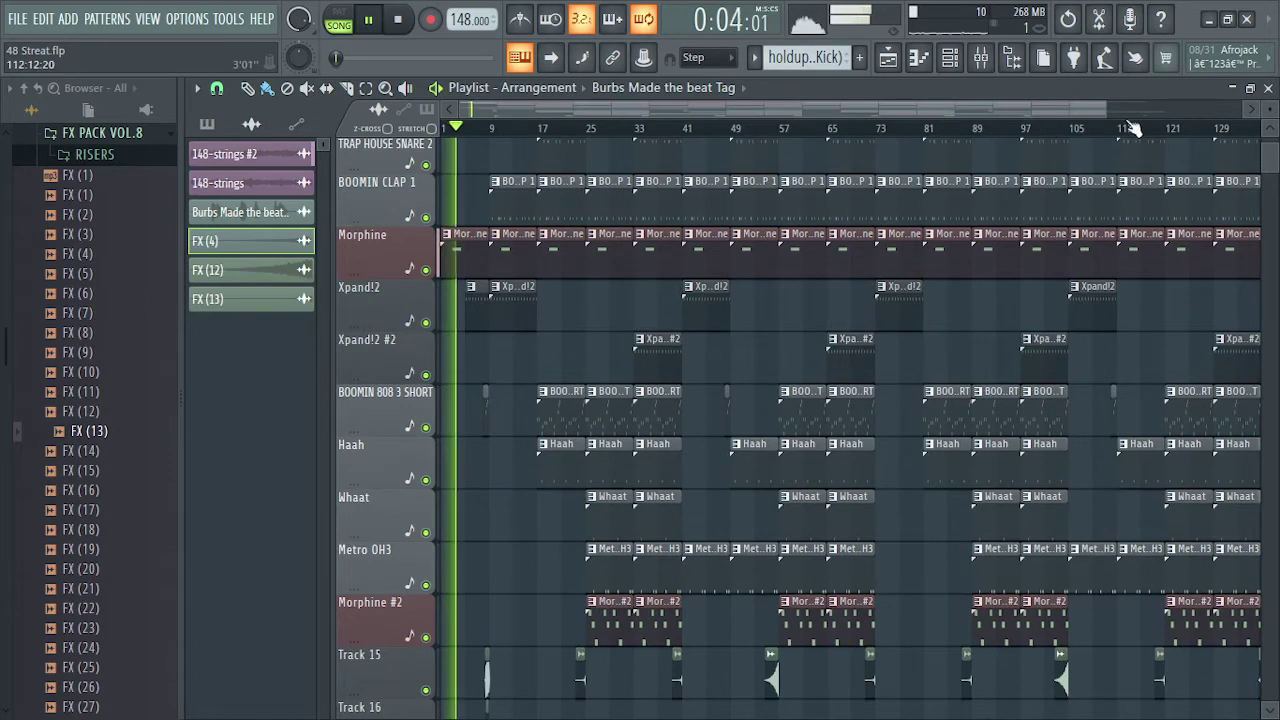
left_click_drag(1107, 110, 690, 113)
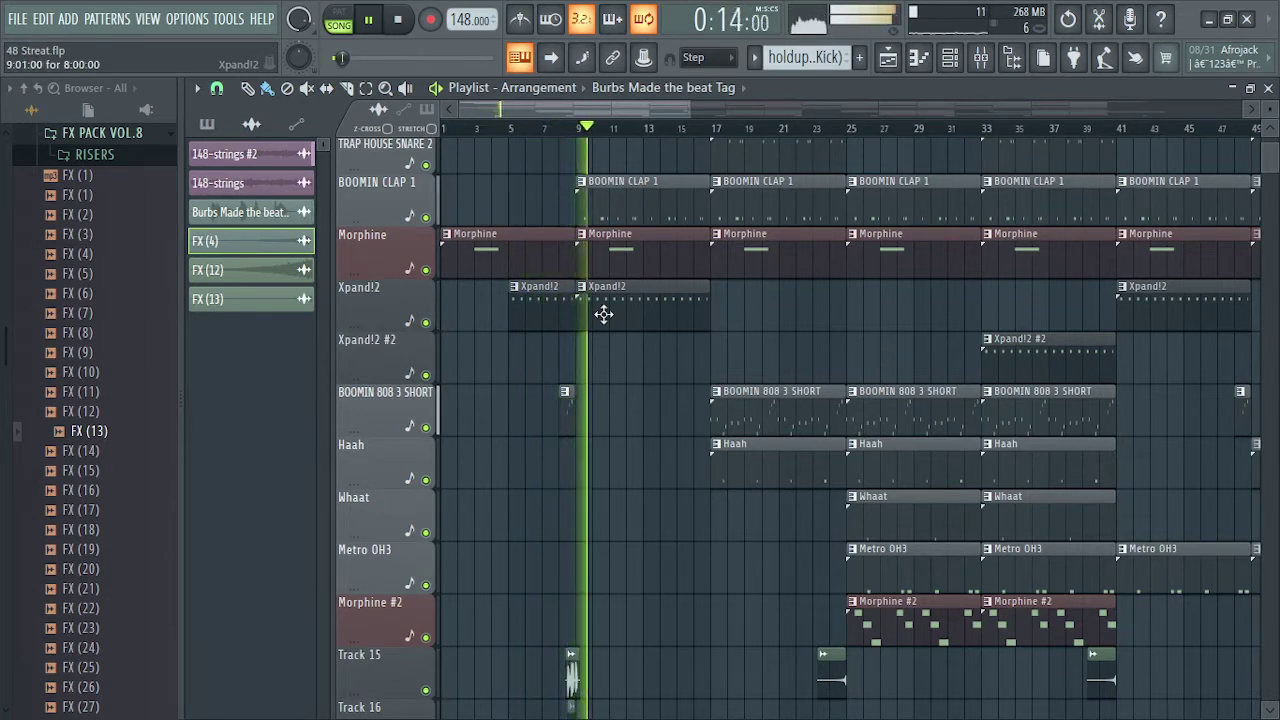
left_click_drag(735, 109, 925, 110)
Save the project and extend the FX (13) clip leading into bar 25 on Track 15 to a length of 2:11:06, peaking at bar 25.
key("ctrl+s")
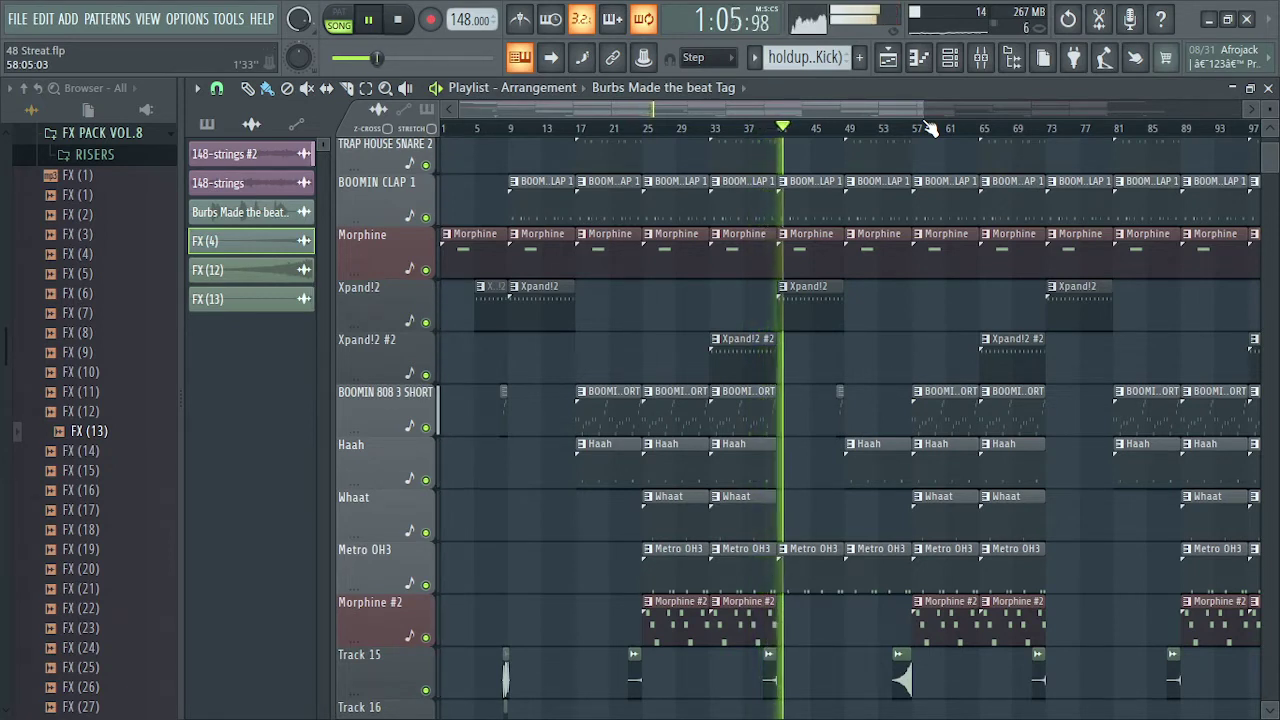
left_click_drag(634, 677, 626, 677)
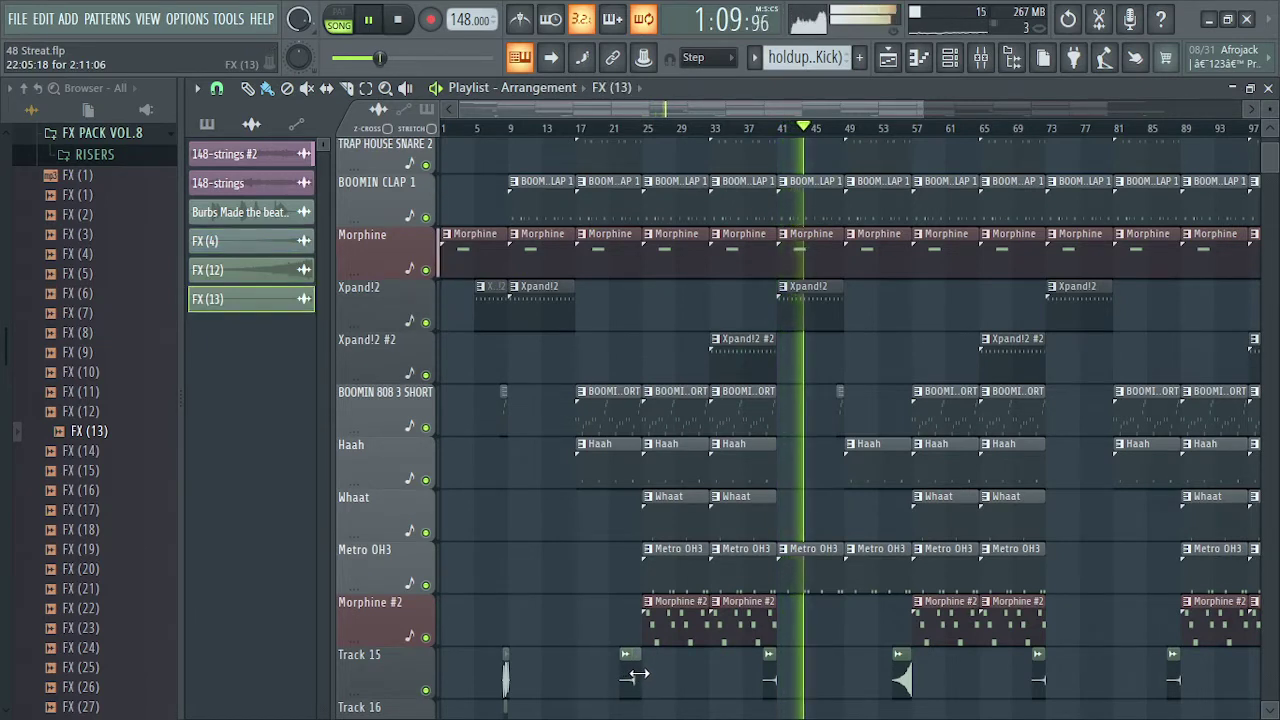
left_click_drag(630, 676, 638, 676)
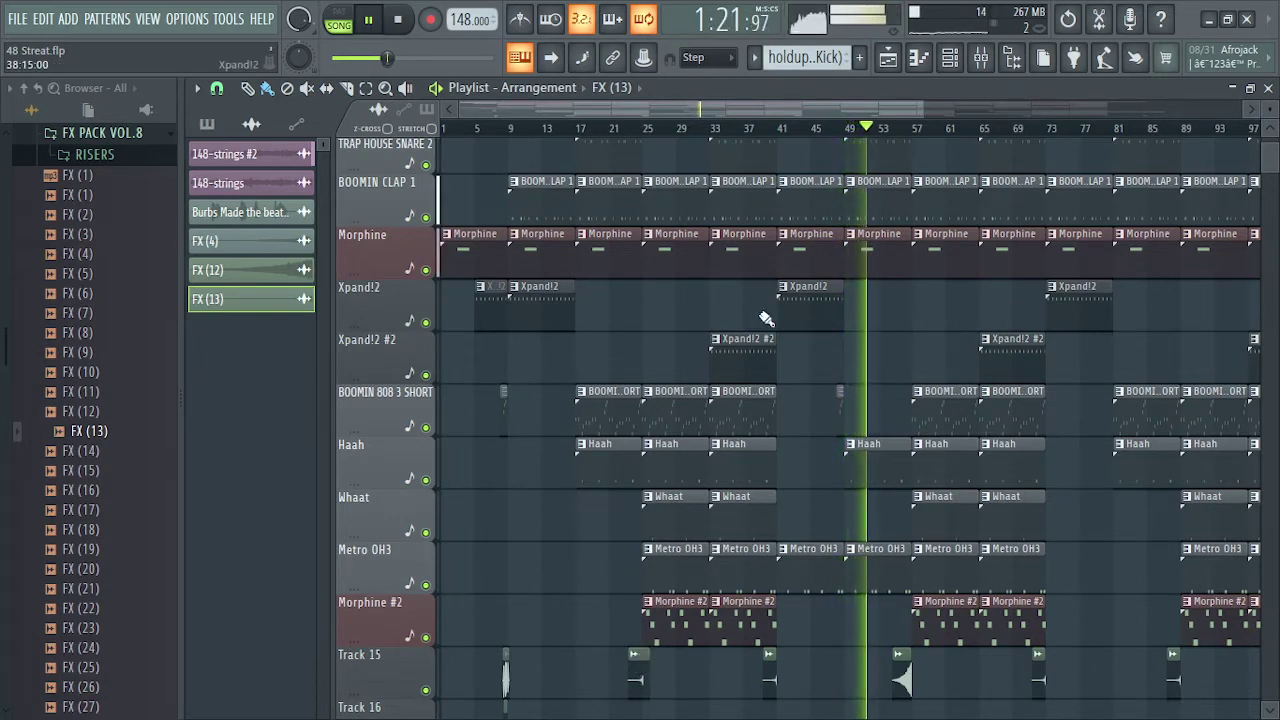
Play the end of the arrangement from about bar 131 and save the project.
left_click_drag(928, 110, 601, 122)
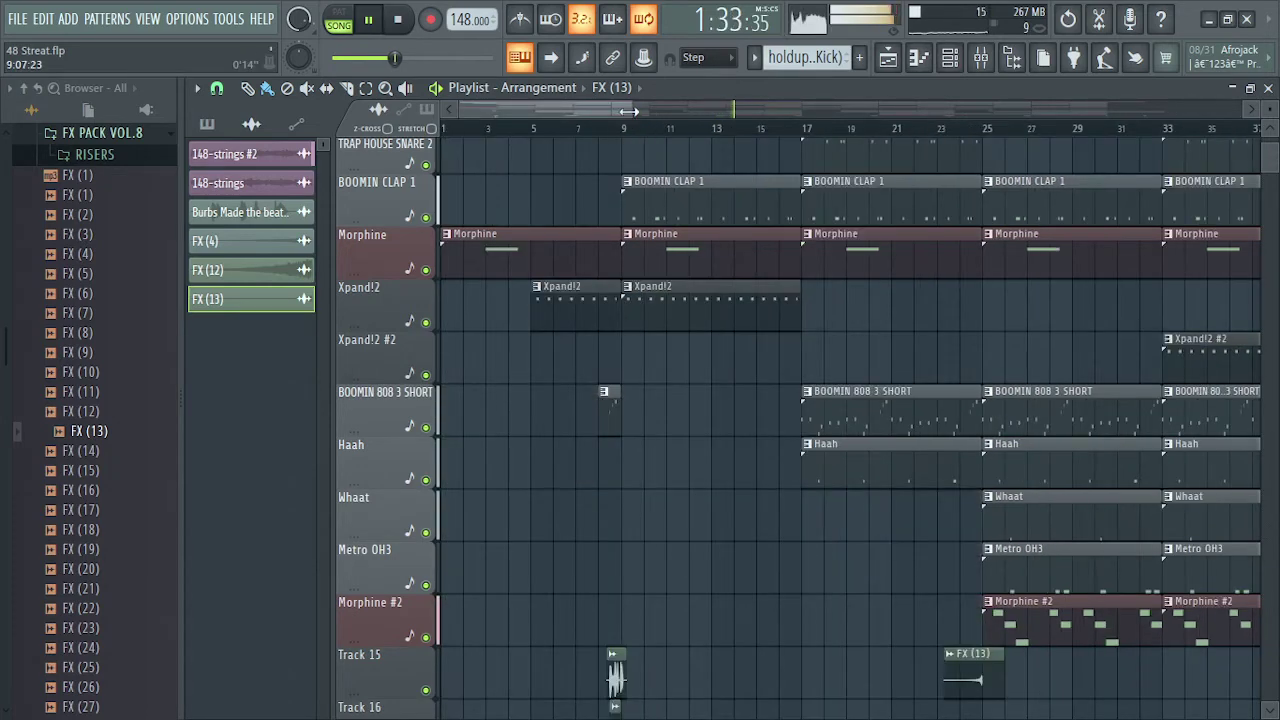
left_click_drag(628, 111, 1245, 111)
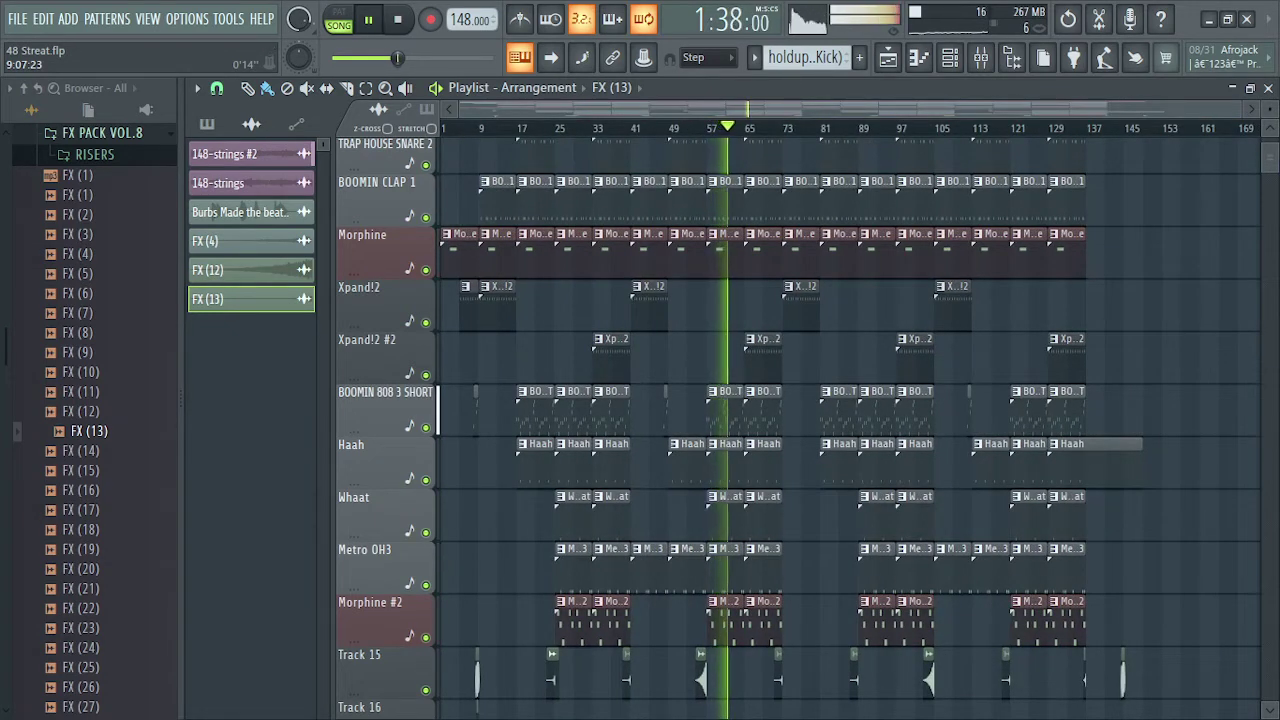
left_click(1066, 130)
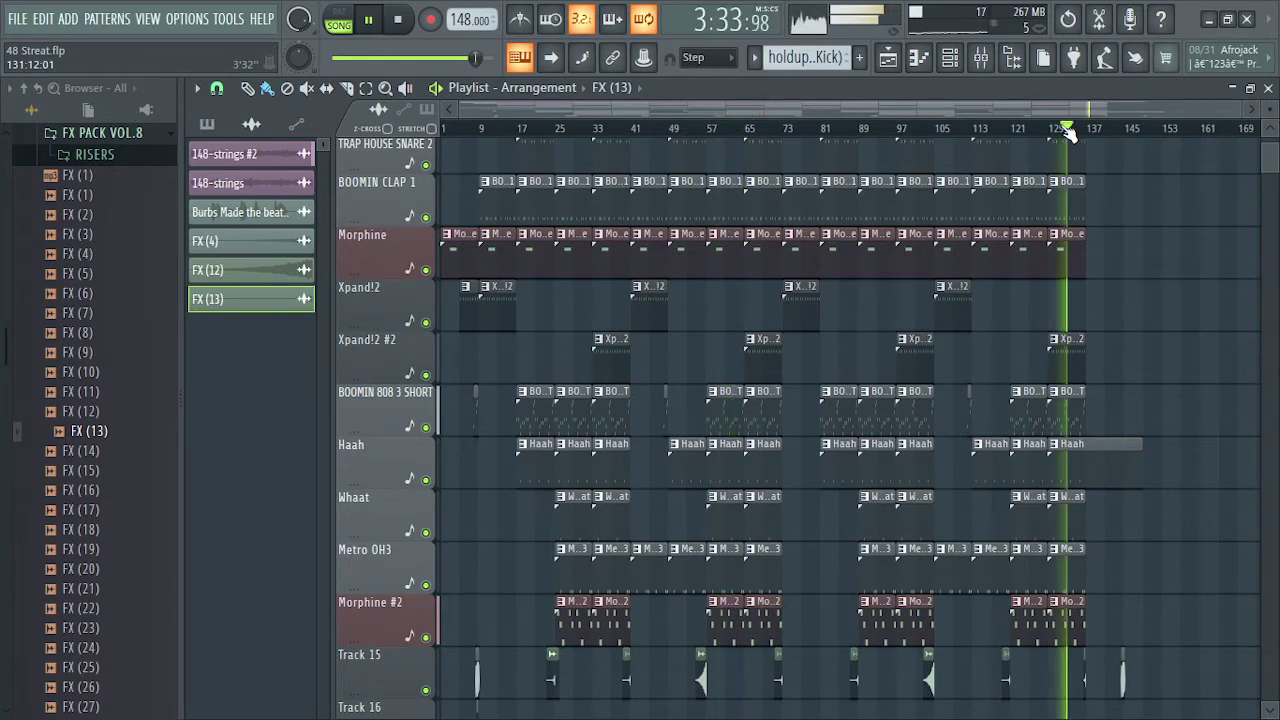
key("ctrl+s")
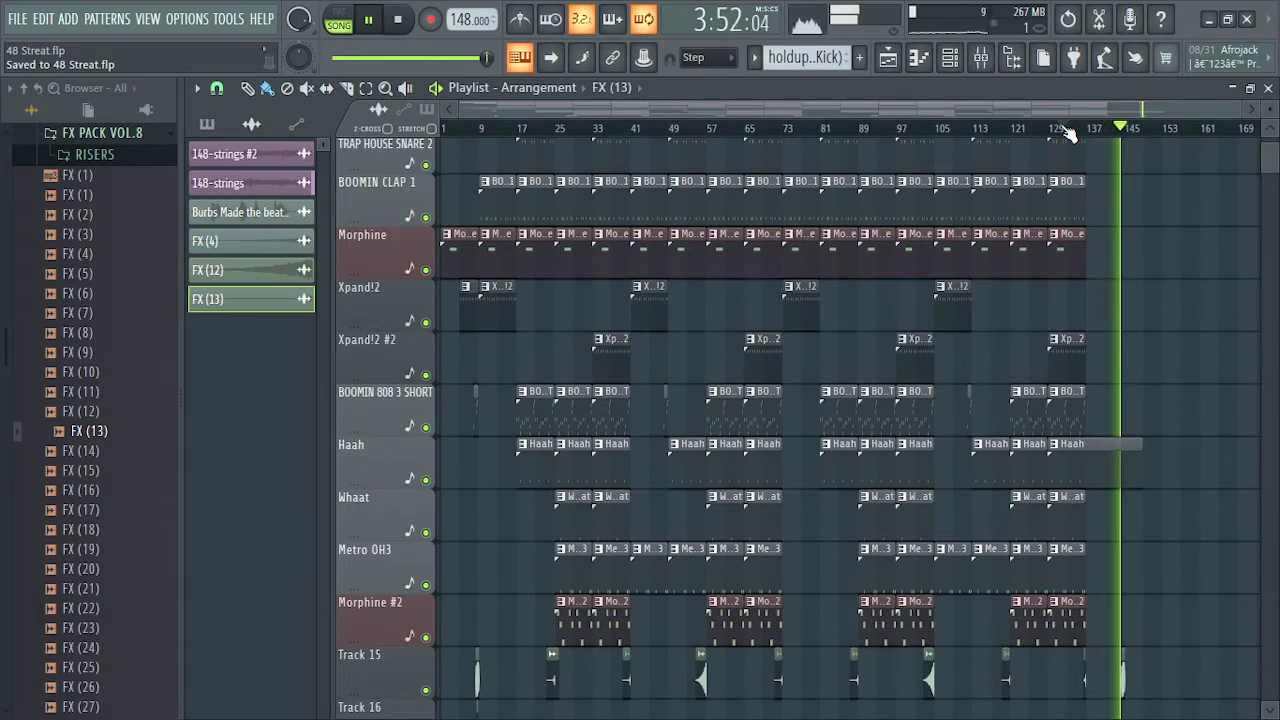
Move the closing tag clip on Track 15 back to about bar 140 and shorten the last 148-strings clip on Track 1 to 6 bars.
left_click(1125, 670)
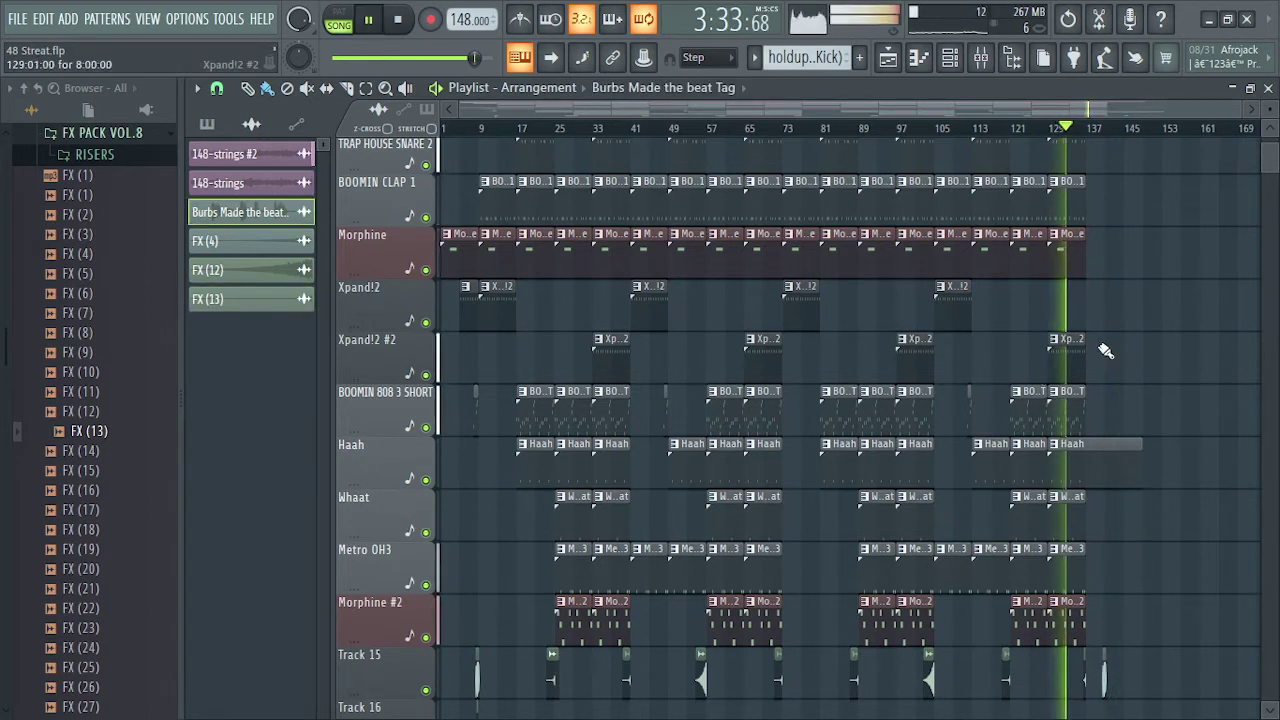
scroll(1153, 157, "up", 4)
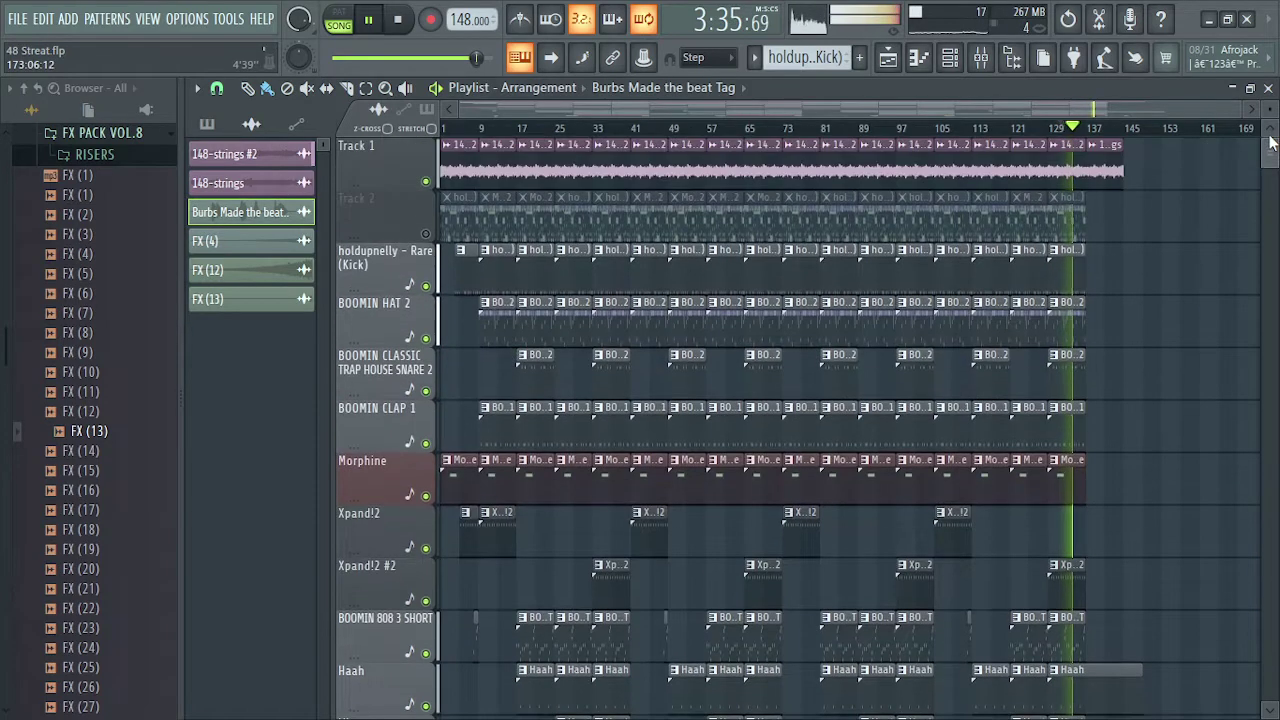
left_click_drag(1123, 157, 1110, 156)
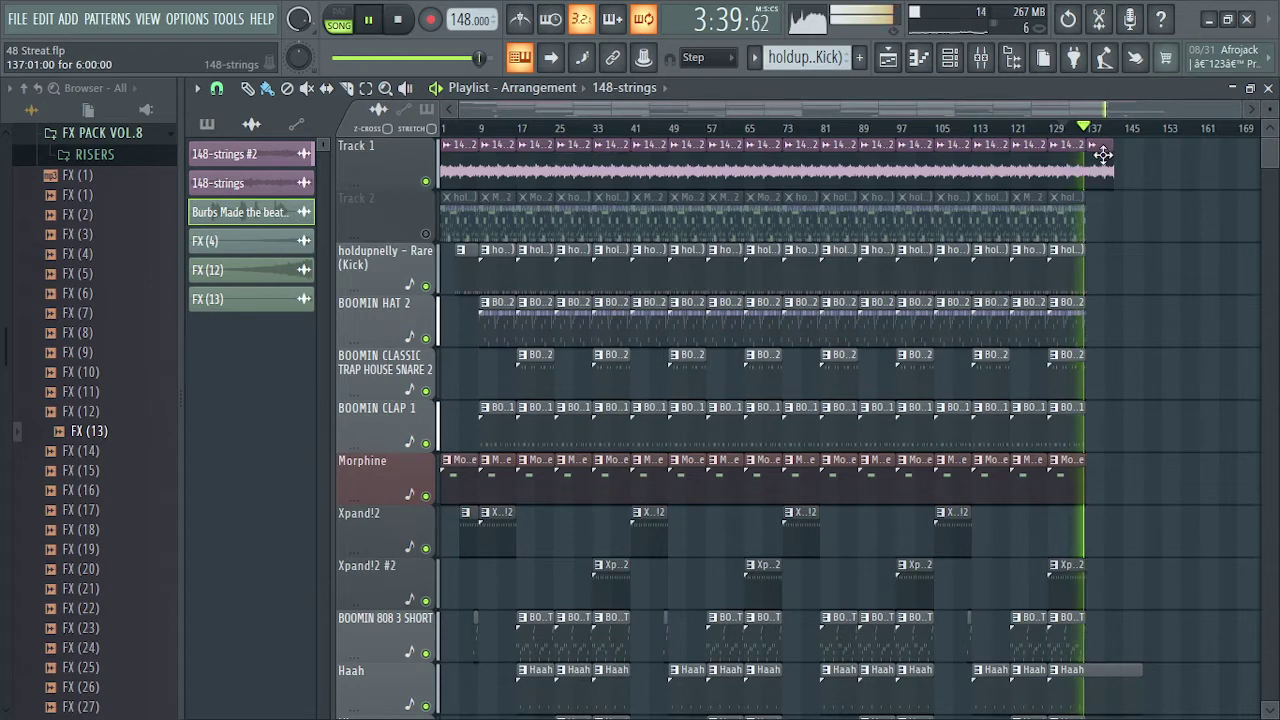
double_click(1102, 153)
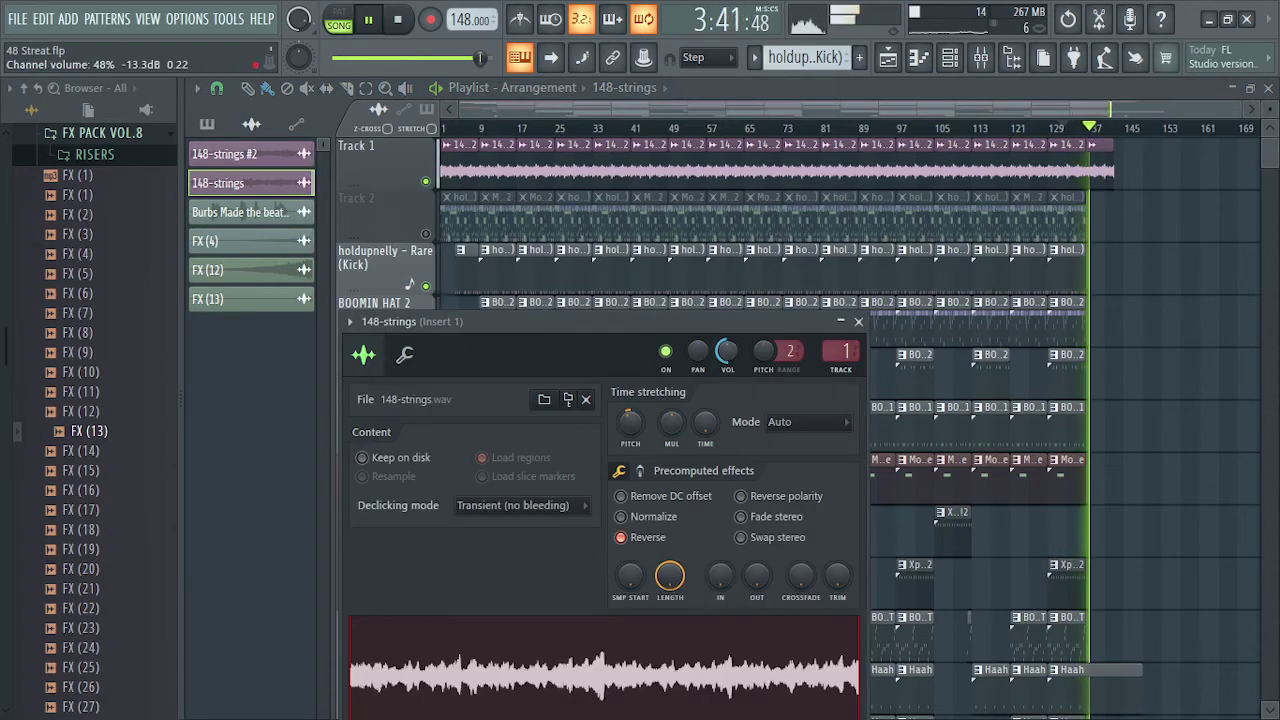
left_click(873, 107)
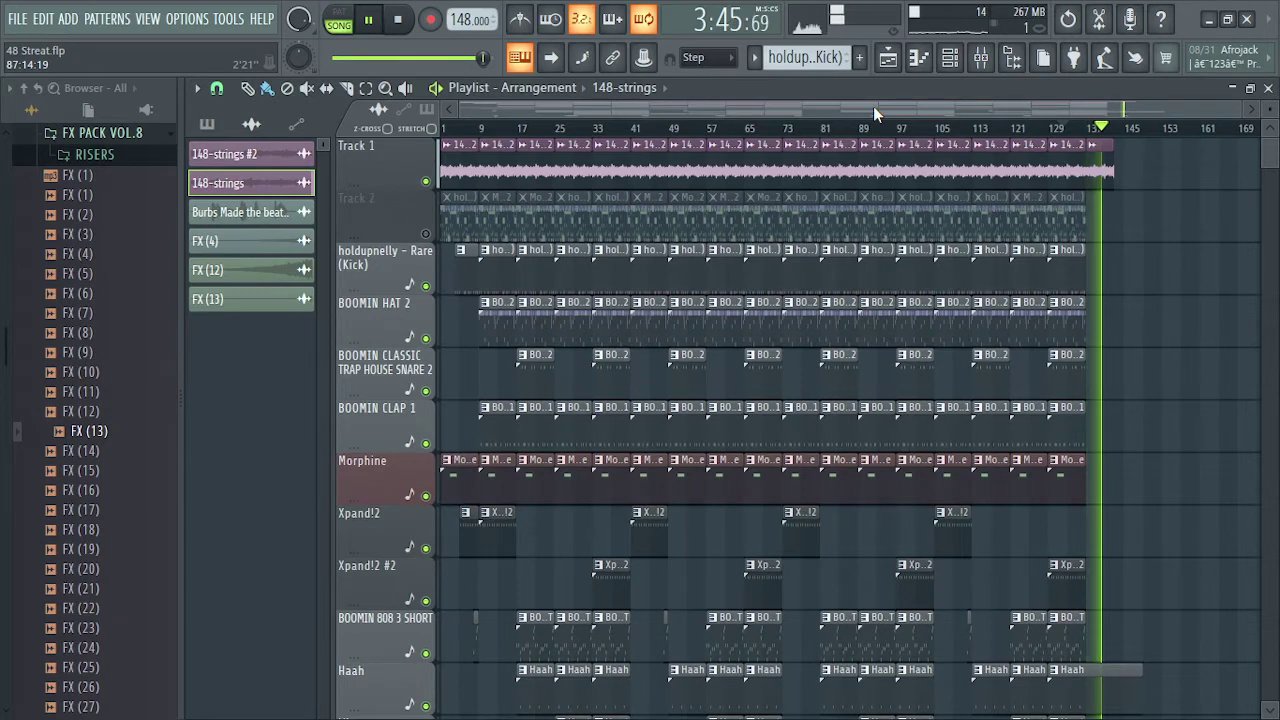
Shorten the last Haah clip to end at about bar 147 and save the project.
scroll(1266, 160, "down", 1)
scroll(1266, 160, "down", 7)
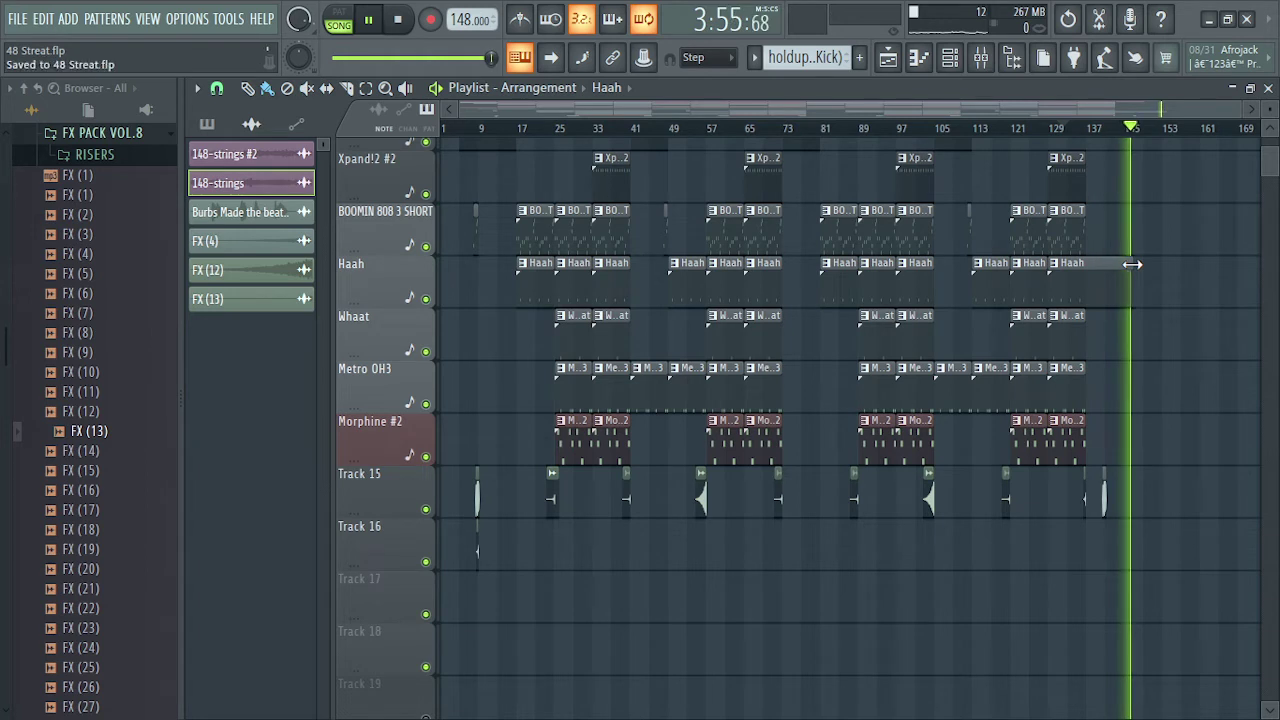
Add BOOMIN CLASSIC TRAP HOUSE SNARE 2 clips at bars 89, 57, 25 and 121 on the snare track while playing from about bar 65.
left_click(745, 128)
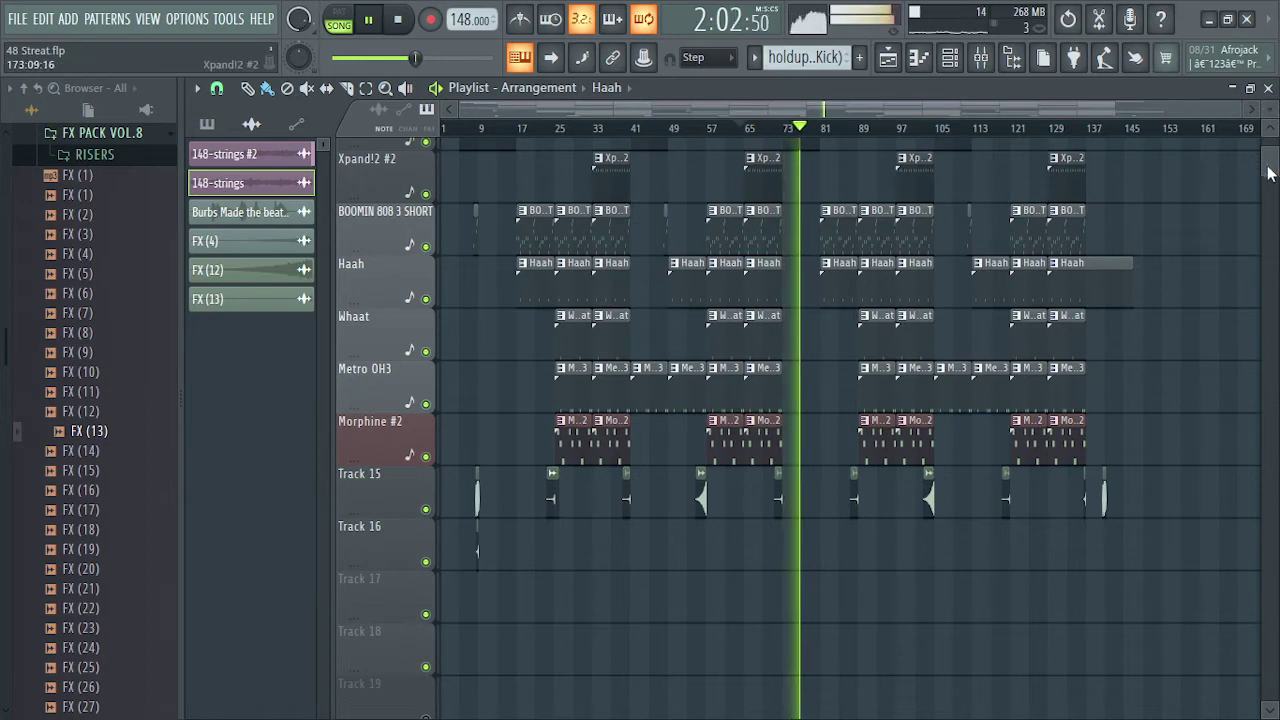
scroll(1270, 167, "up", 4)
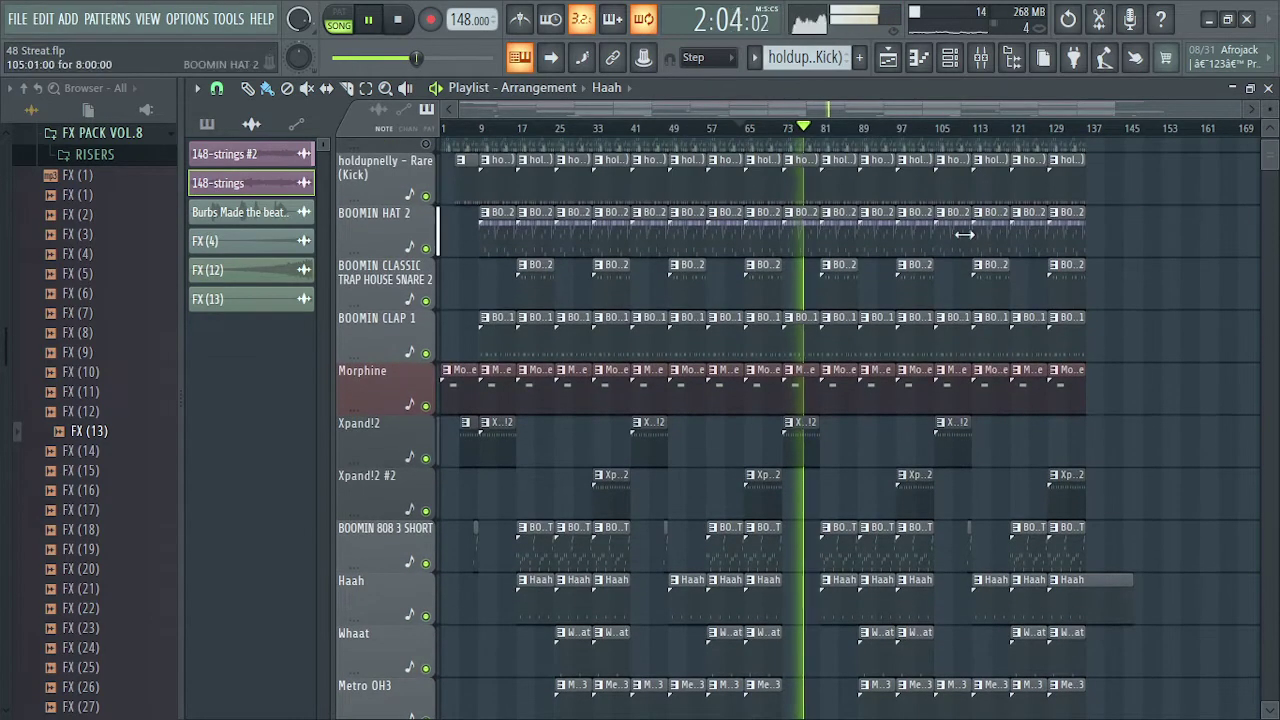
left_click(846, 291)
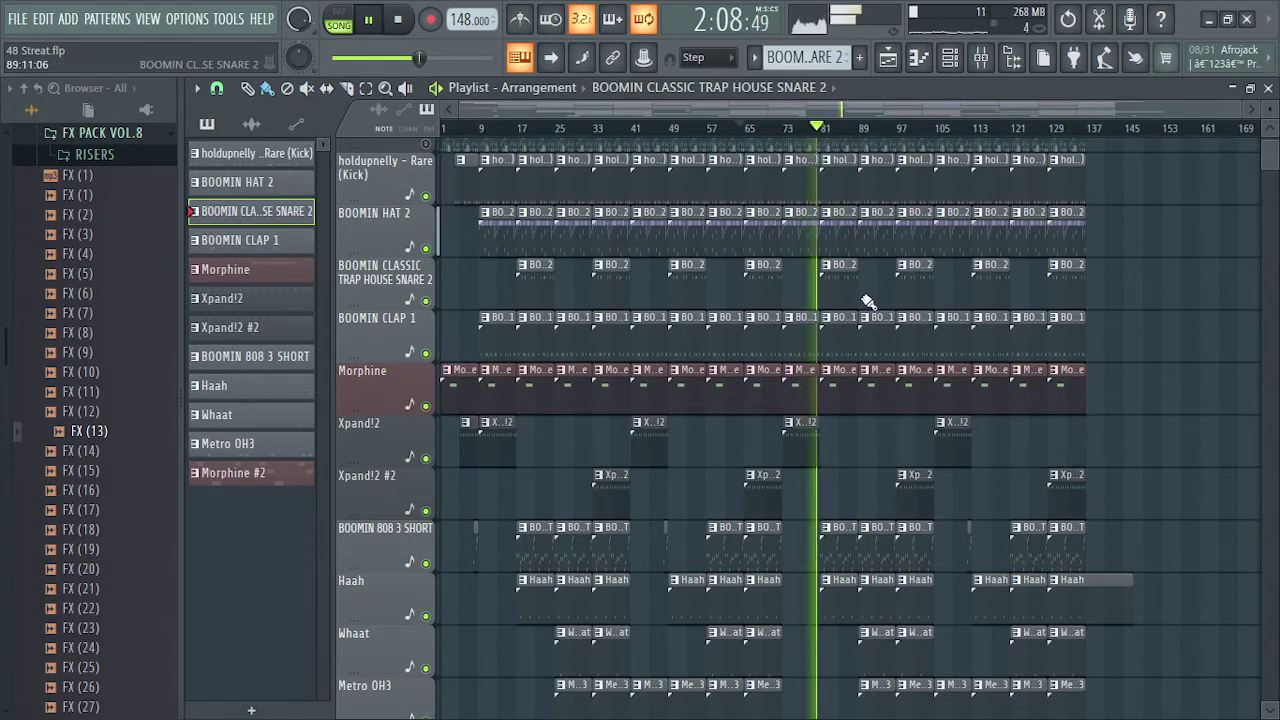
left_click(862, 296)
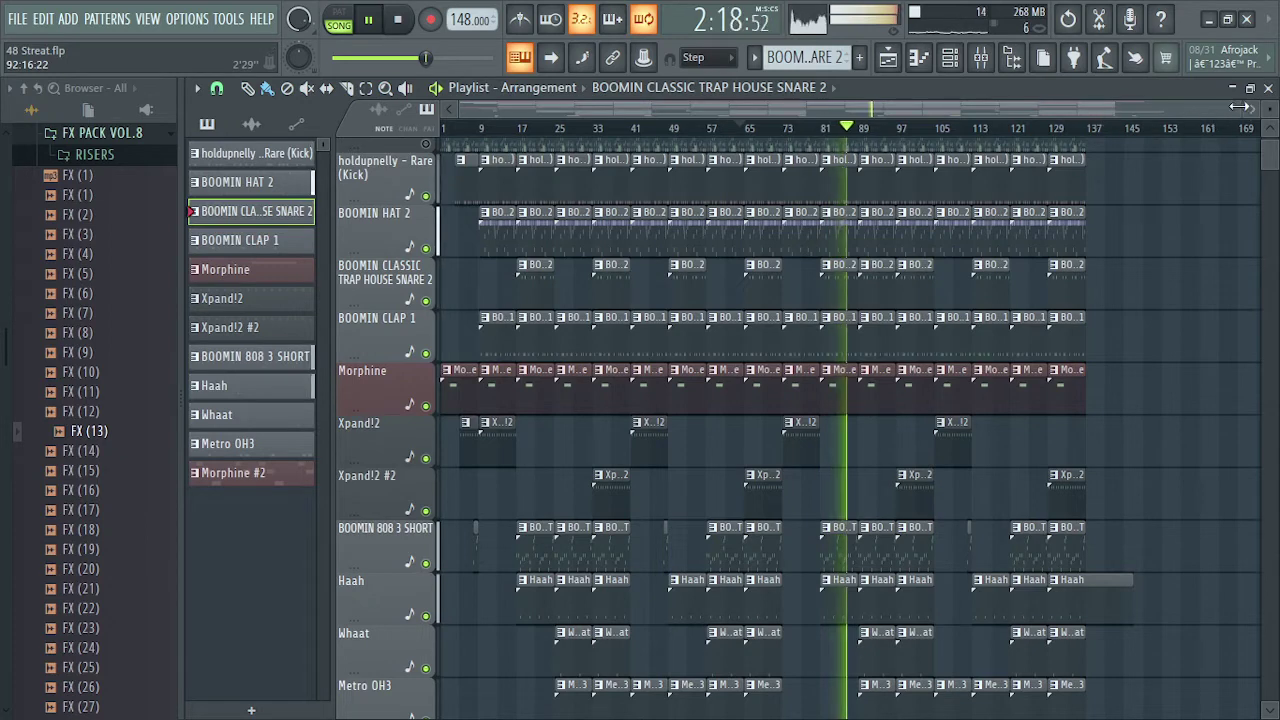
left_click_drag(1115, 108, 920, 114)
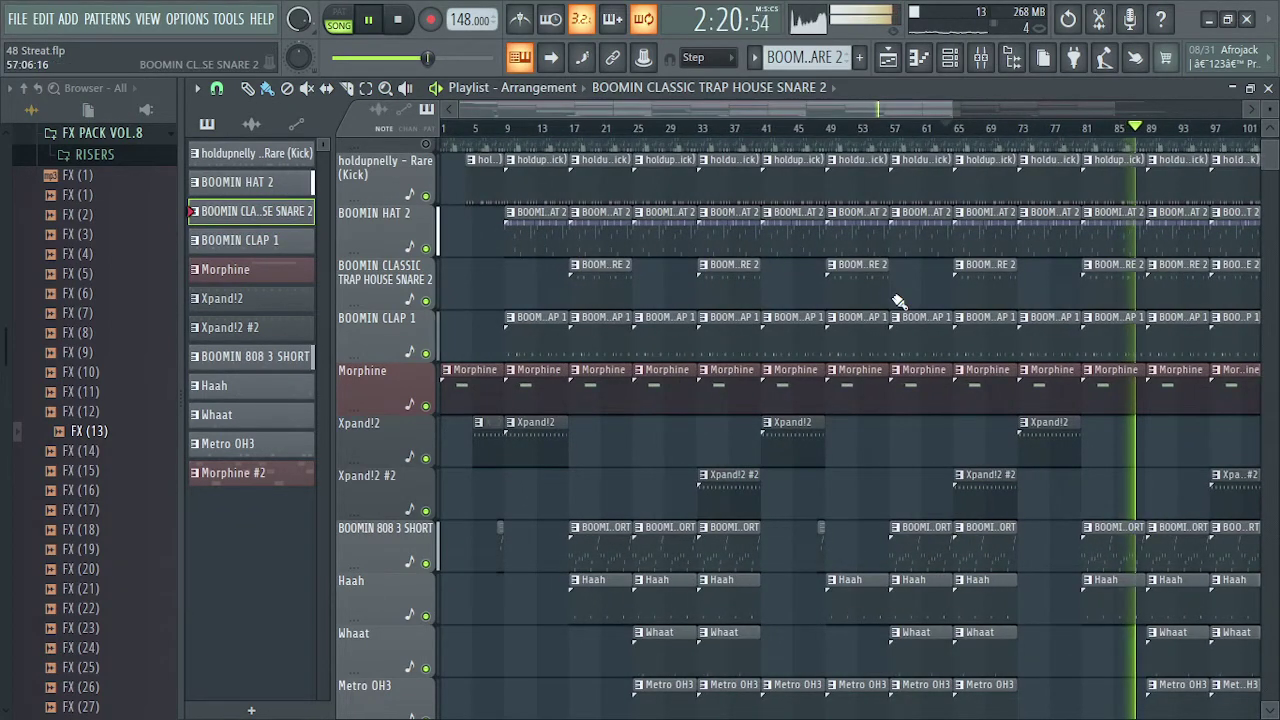
left_click(903, 266)
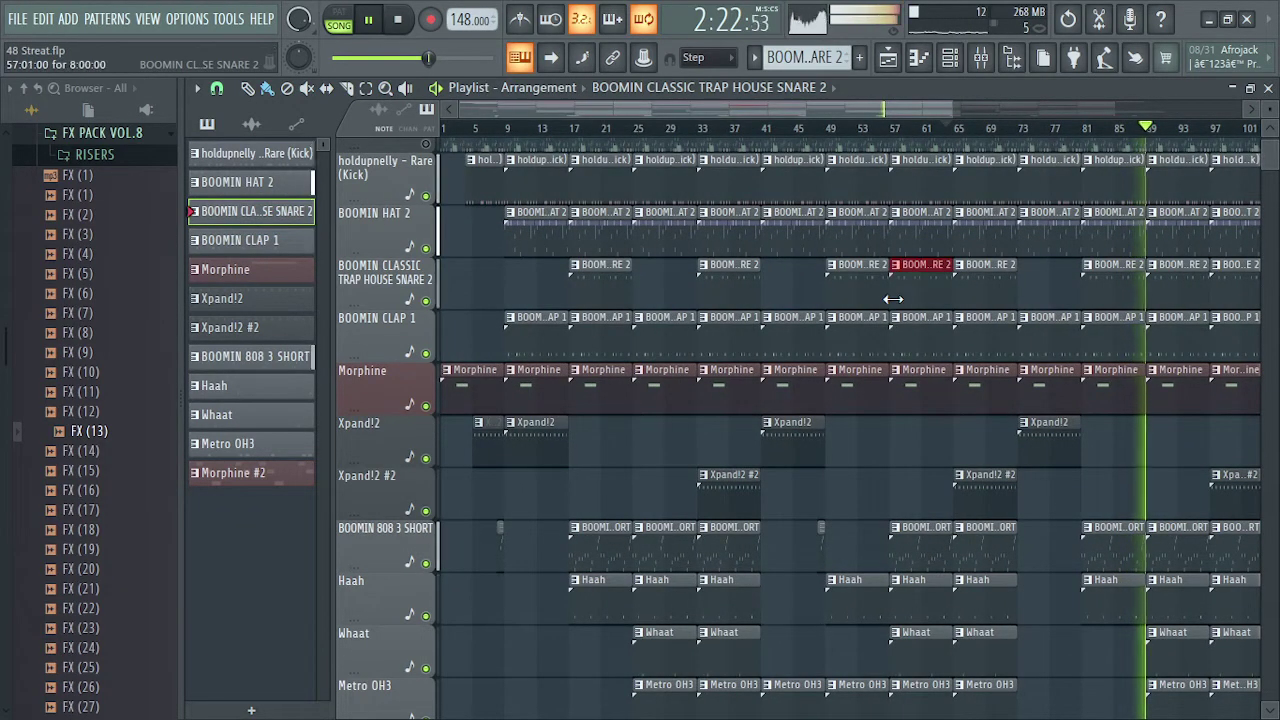
left_click(636, 280)
left_click_drag(844, 104, 1130, 100)
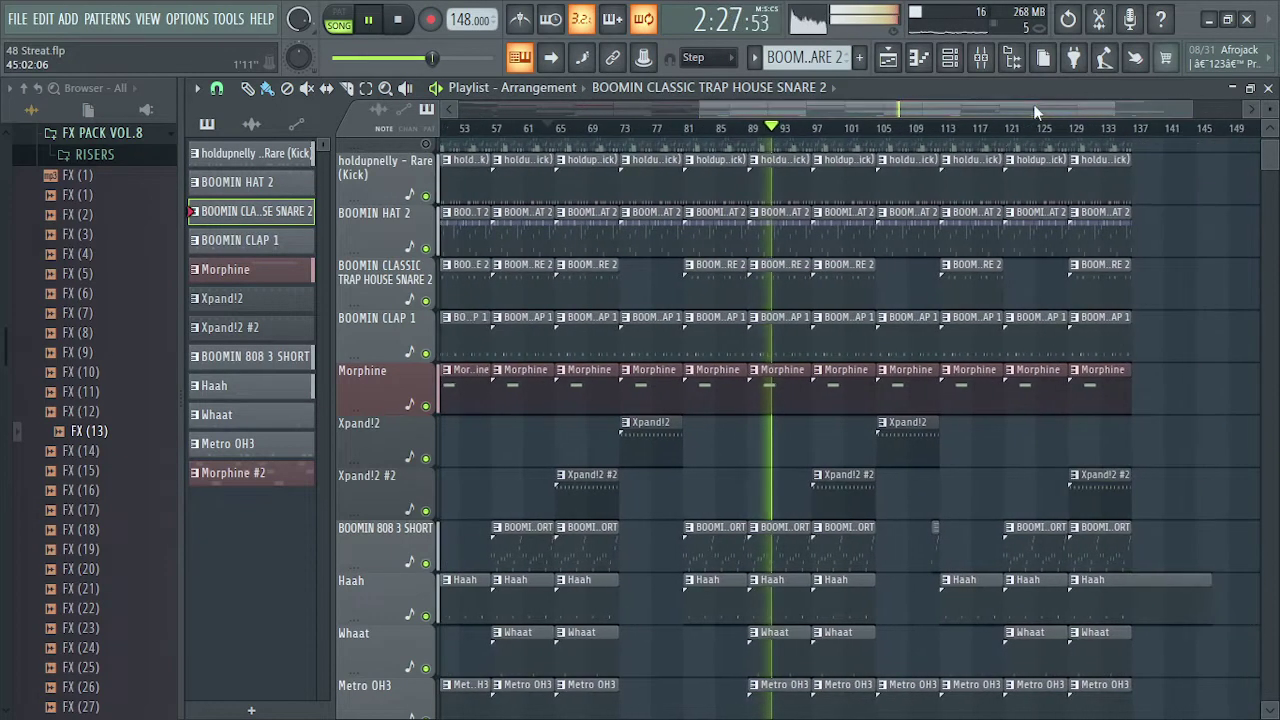
left_click(1005, 291)
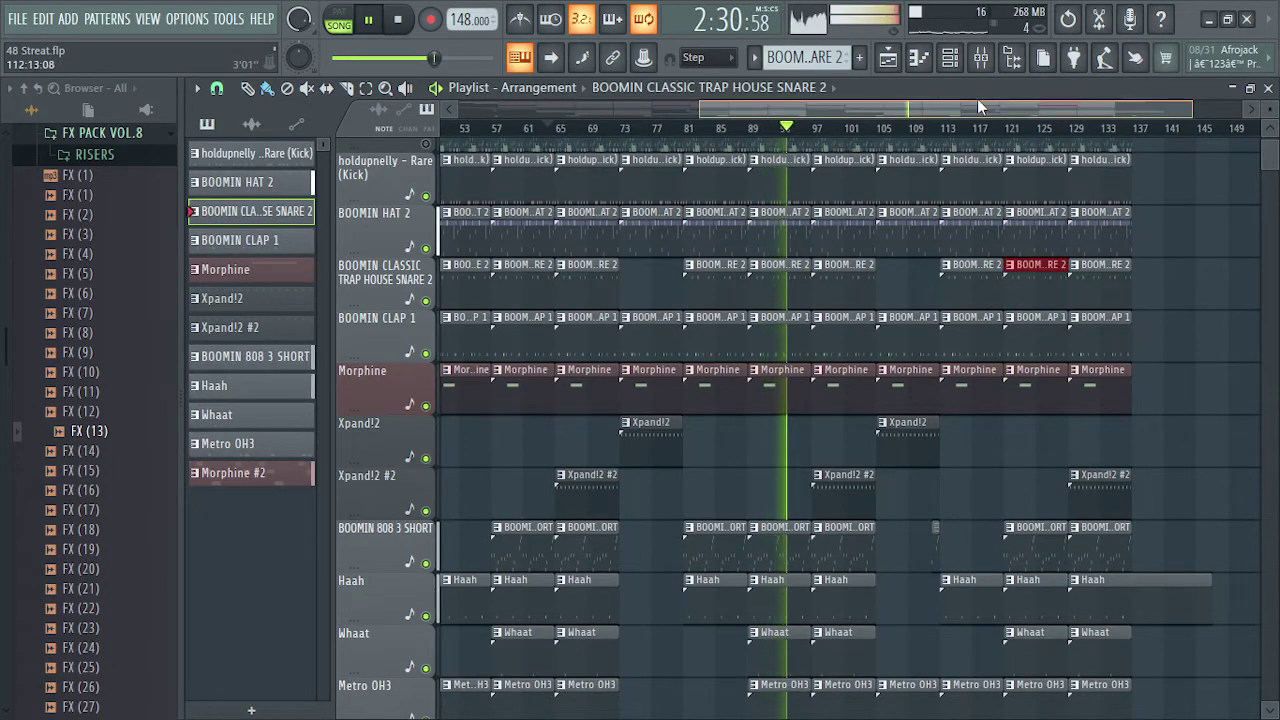
Review all tracks of the arrangement while it plays towards the end and save the project.
left_click_drag(977, 98, 810, 97)
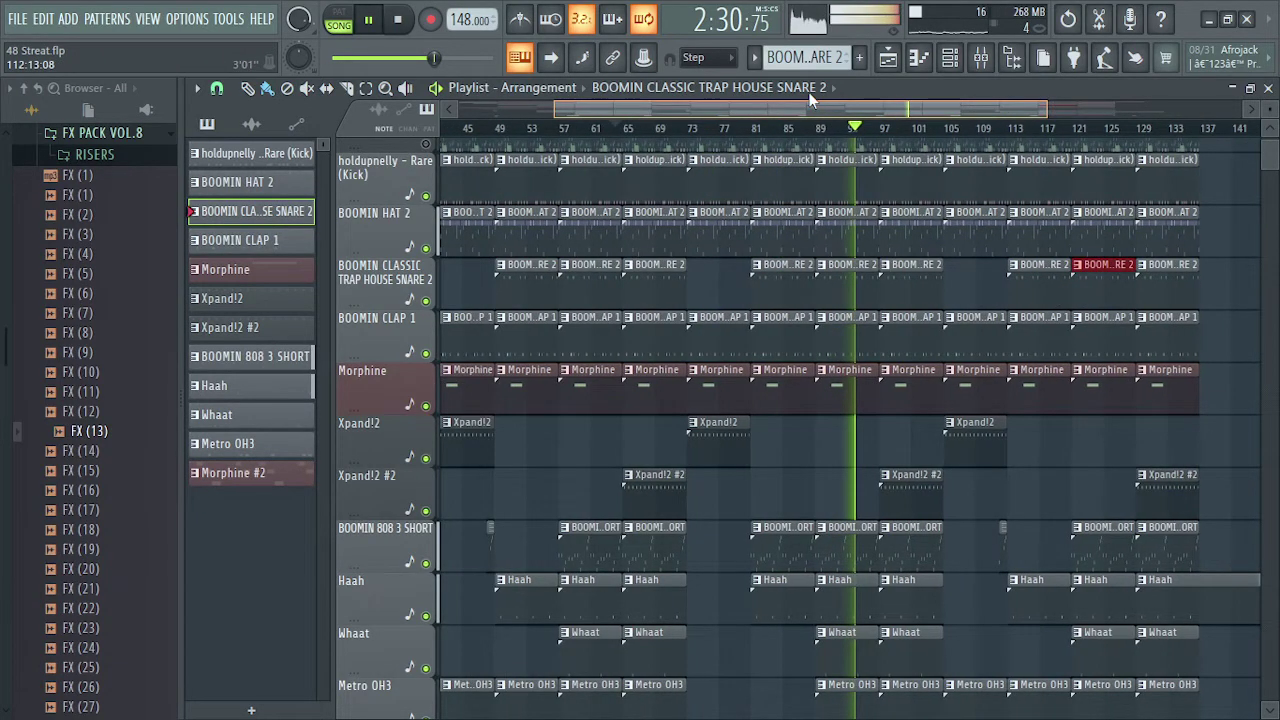
scroll(810, 97, "down", 3)
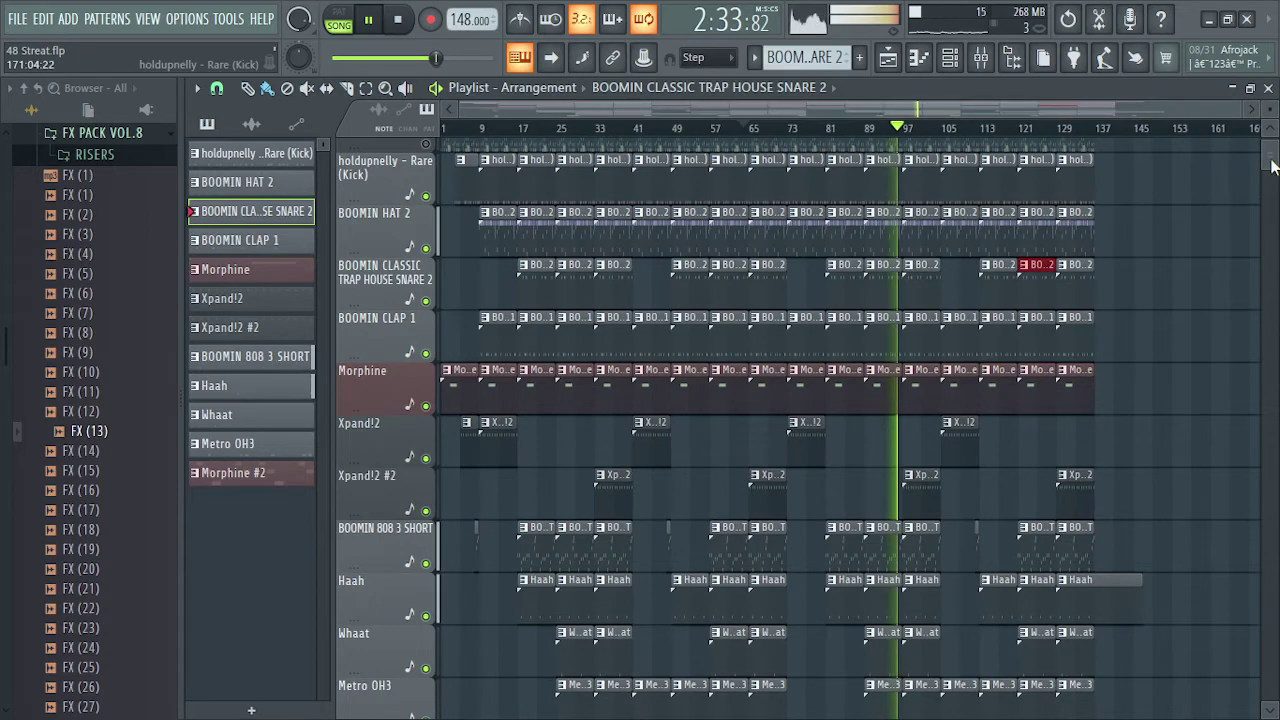
scroll(1272, 160, "down", 1)
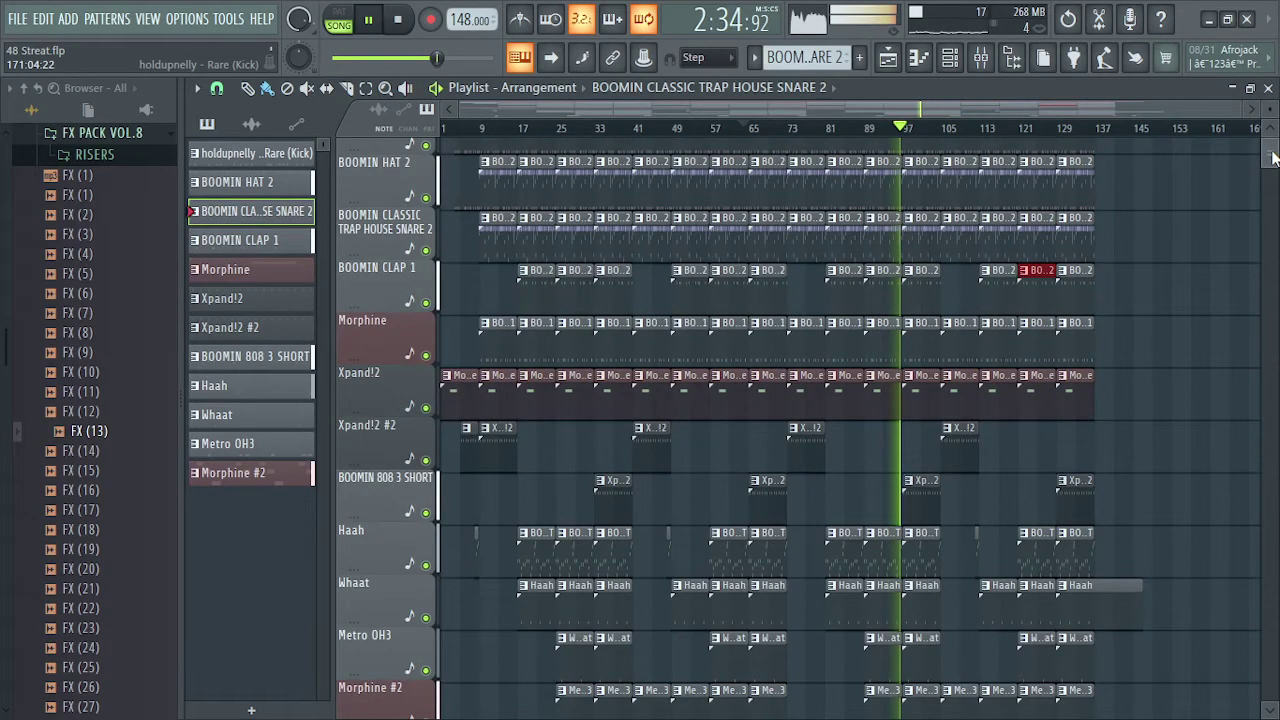
scroll(1272, 157, "up", 3)
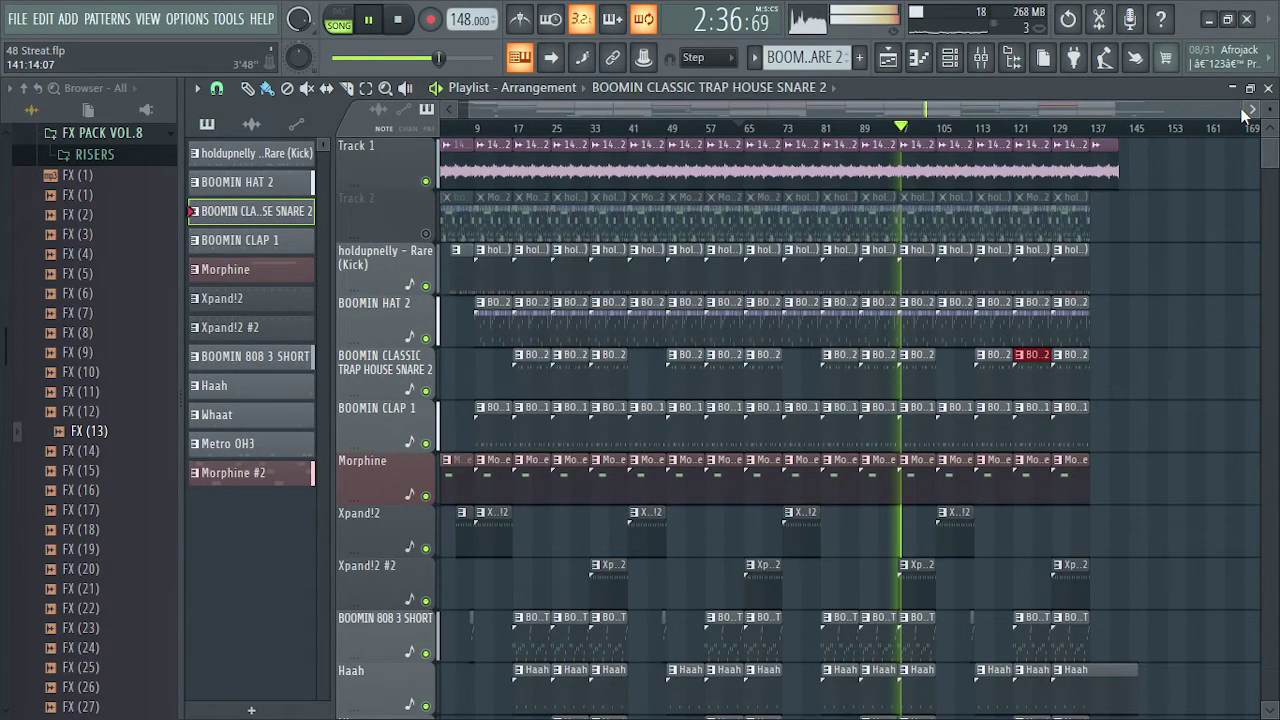
scroll(1244, 116, "down", 4)
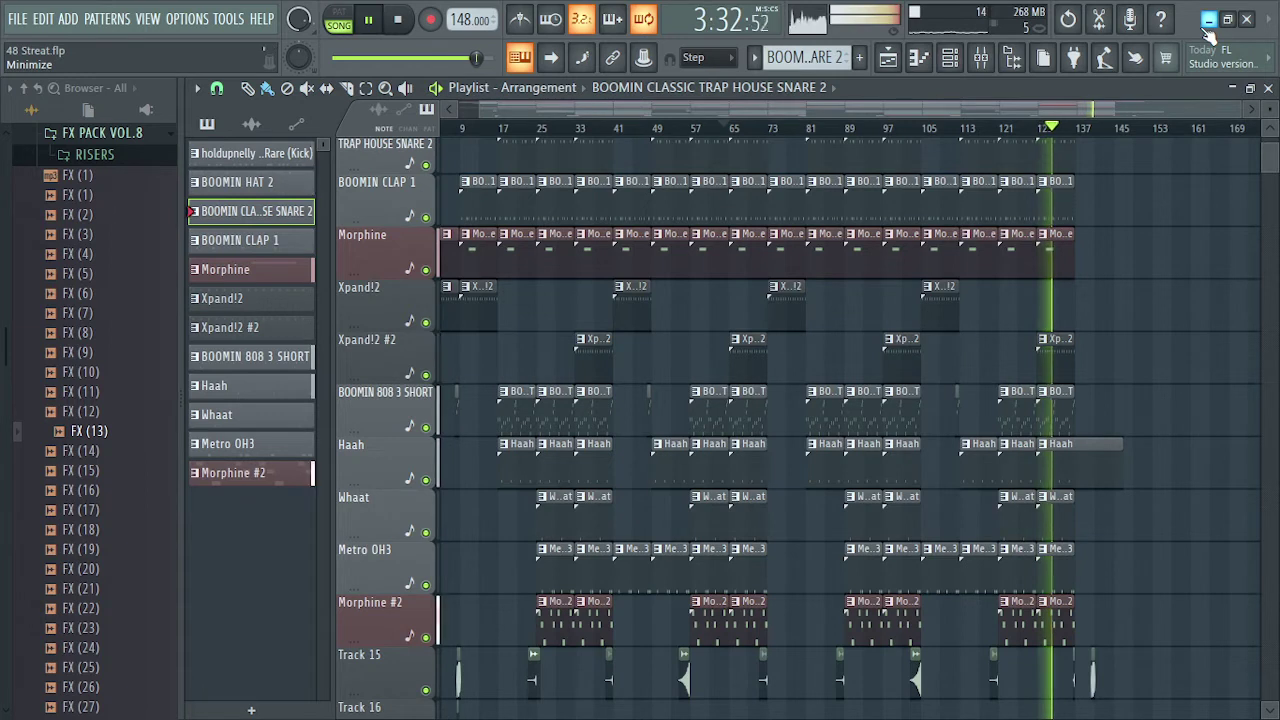
key("ctrl+s")
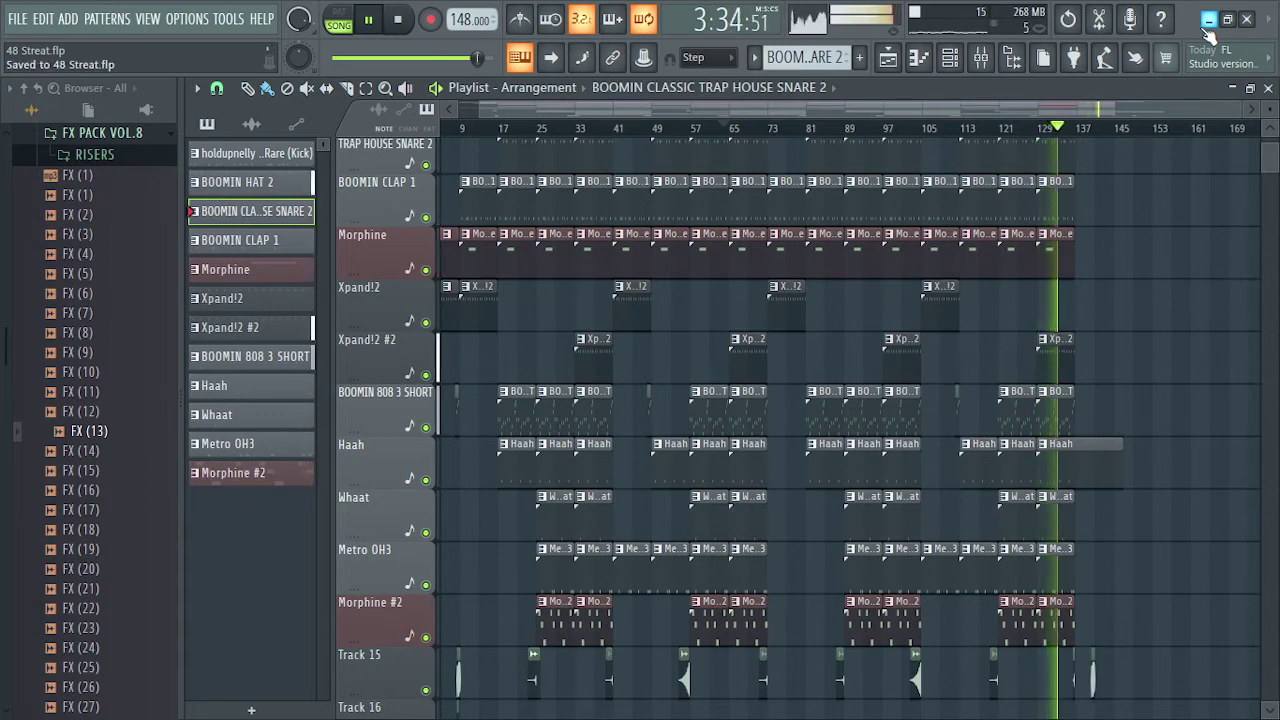
Add Youlean Loudness Meter 2 to slot 8 of the Master mixer track, postpone its update and detach its window.
left_click(982, 68)
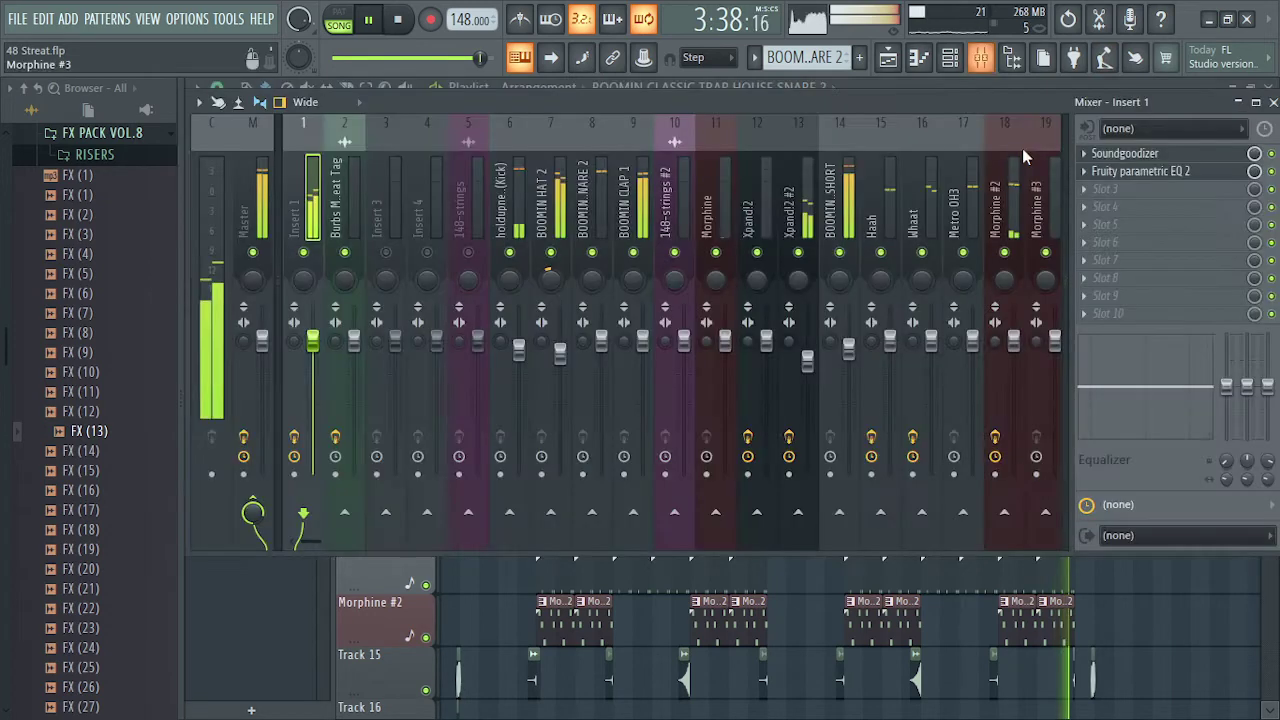
left_click(256, 190)
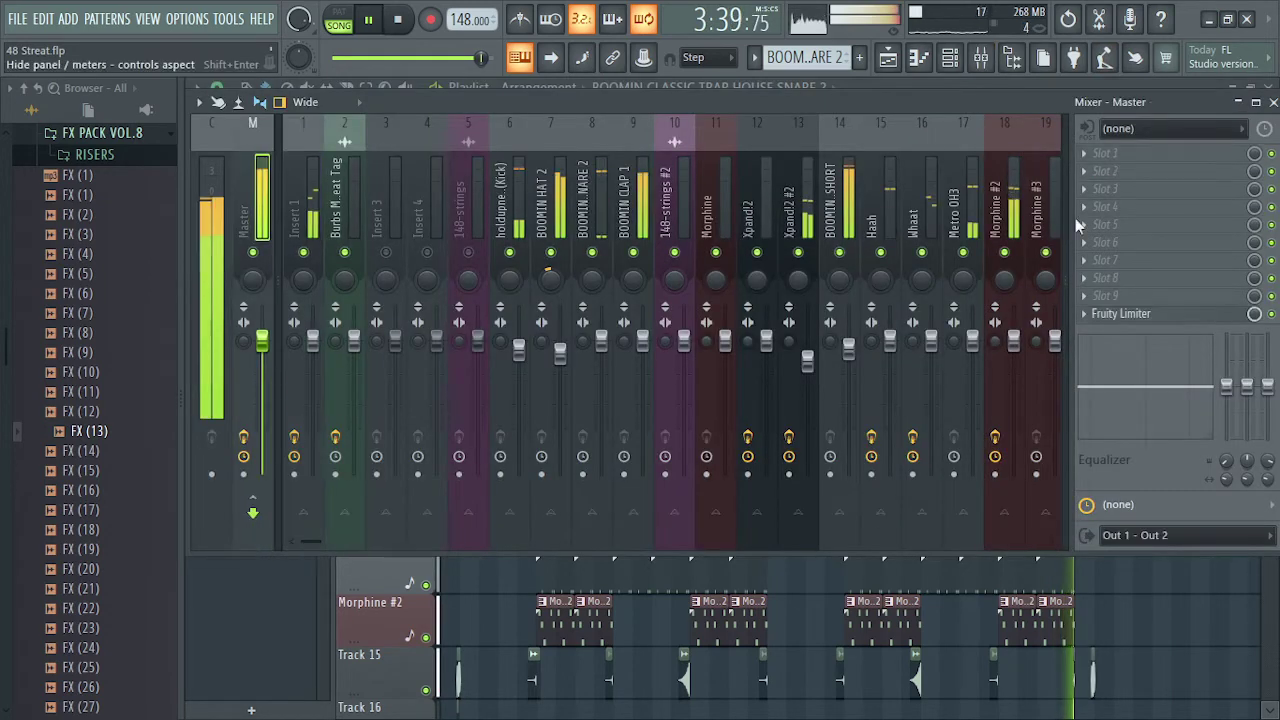
left_click(1123, 275)
left_click(880, 58)
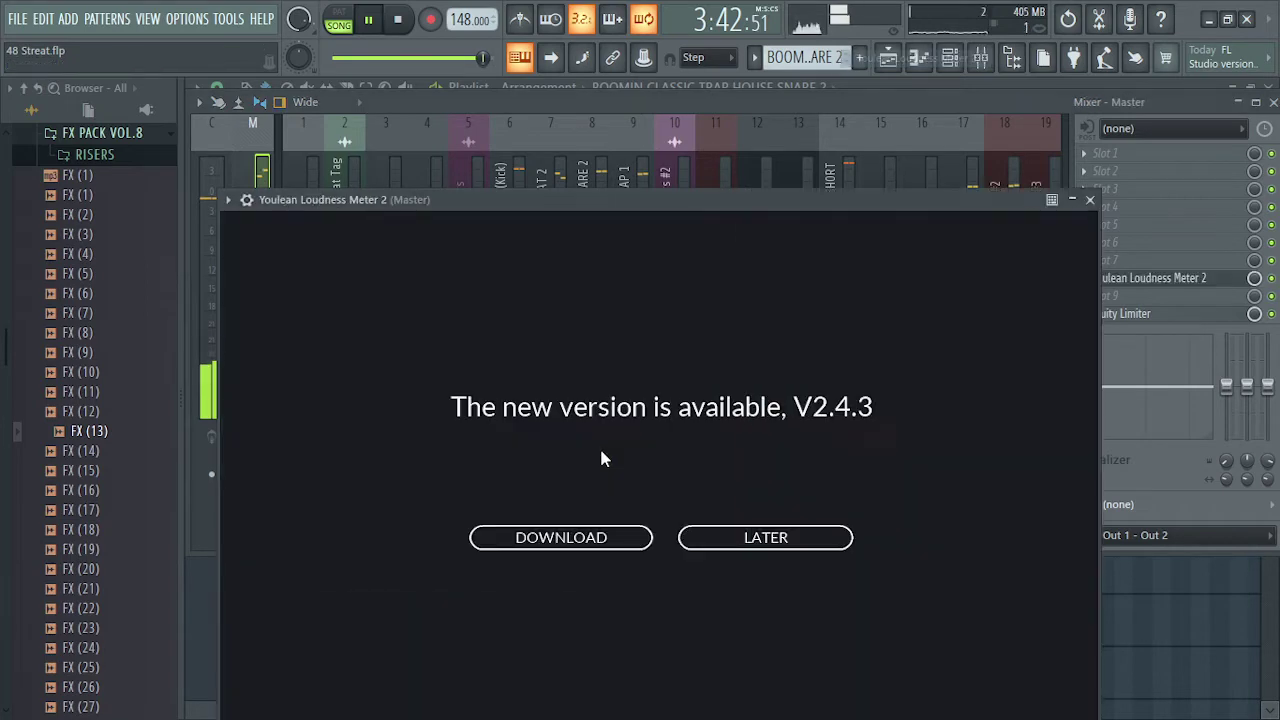
left_click(714, 532)
left_click(228, 200)
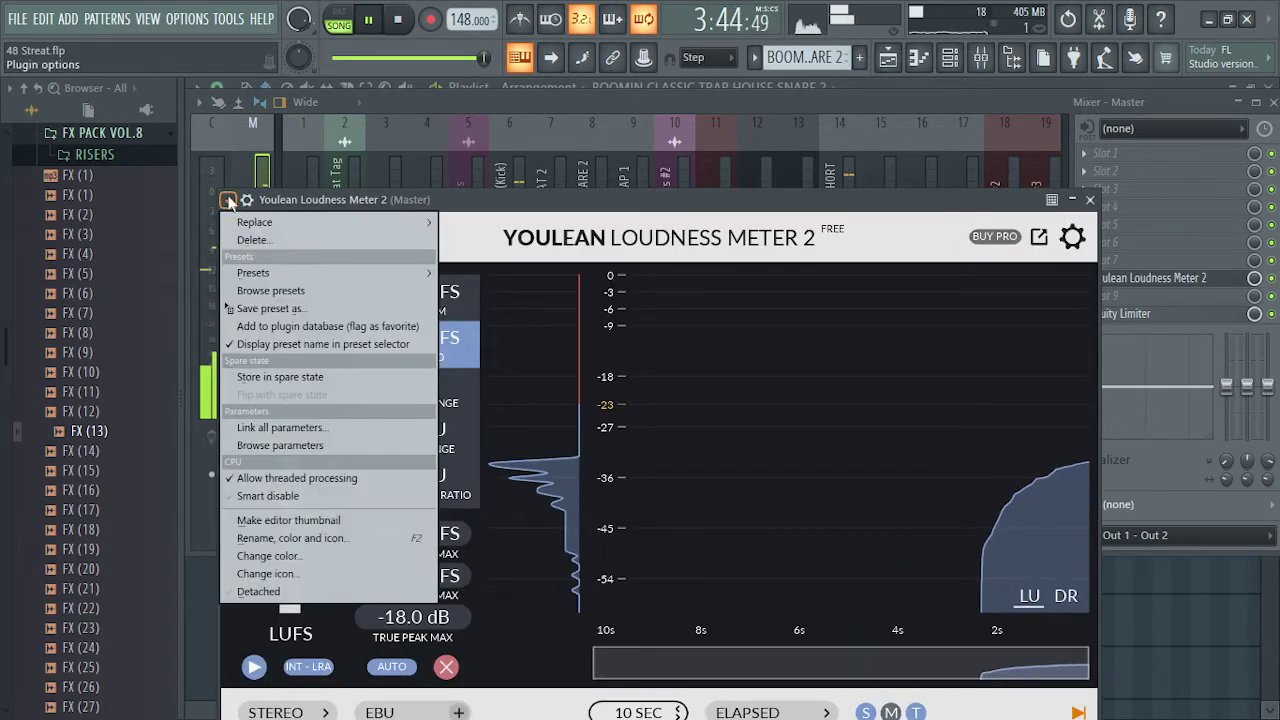
left_click(312, 591)
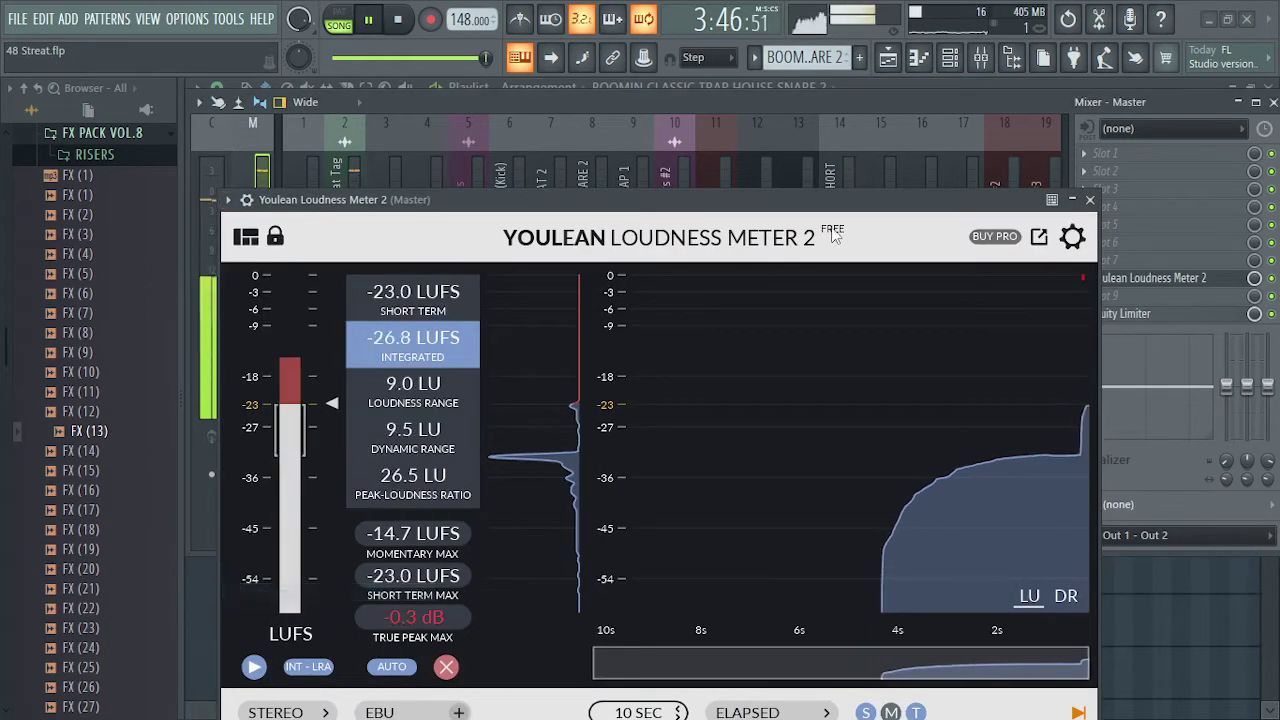
Load Maximus into slot 5 of the Master mixer track and move its window clear of the effect slots.
left_click(1150, 278)
left_click(1150, 224)
mouse_move(1150, 247)
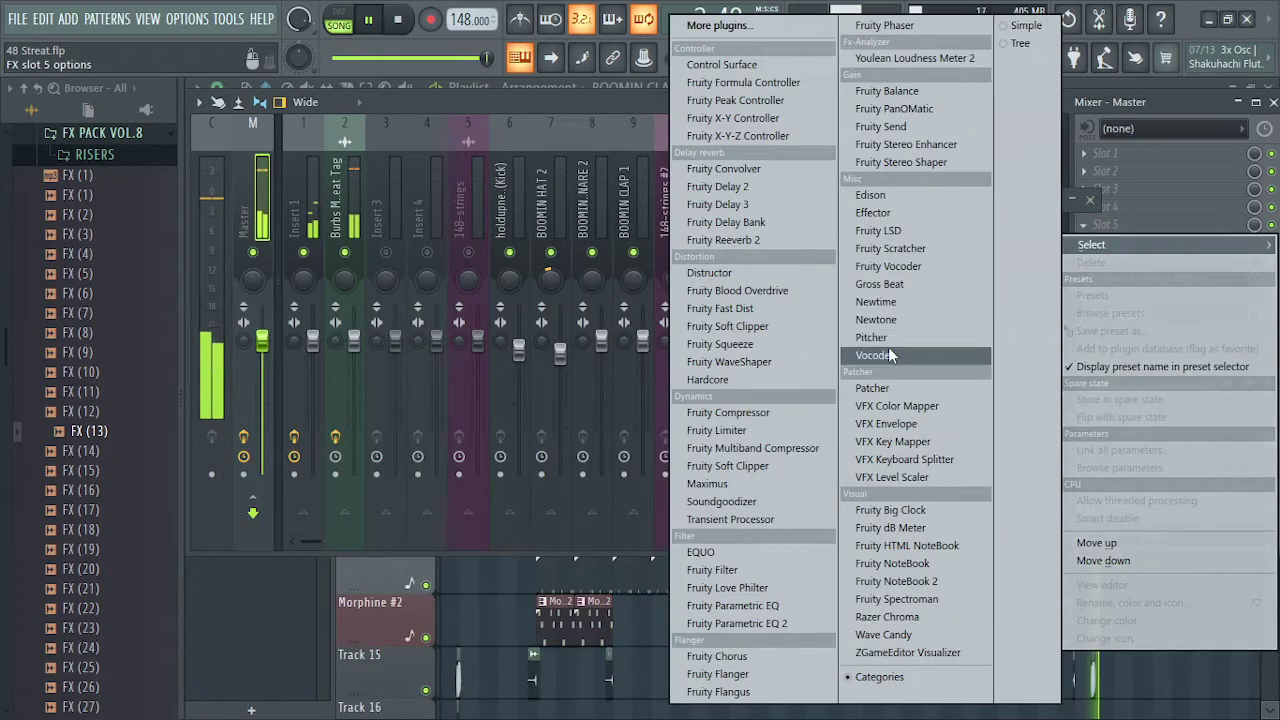
left_click(740, 483)
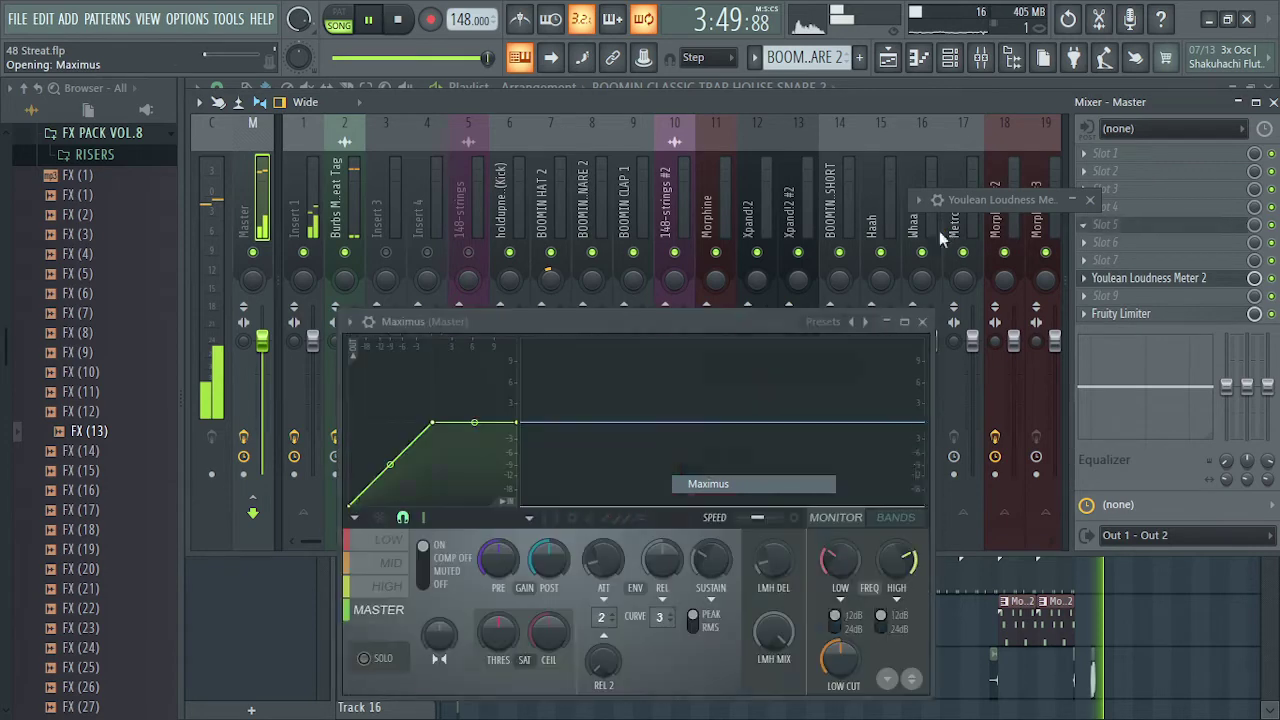
left_click_drag(739, 316, 1124, 336)
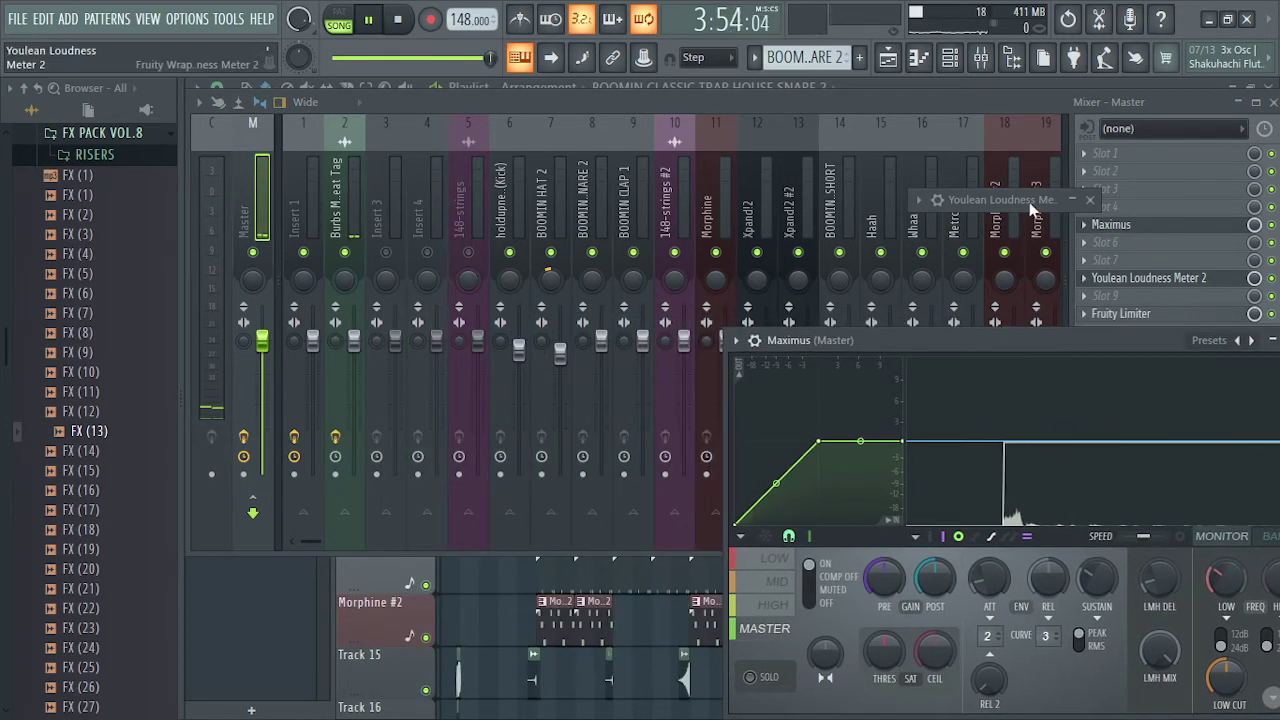
Place the loudness meter beside Maximus and adjust the Maximus master post gain during playback, resetting the meter for fresh readings.
left_click(1074, 202)
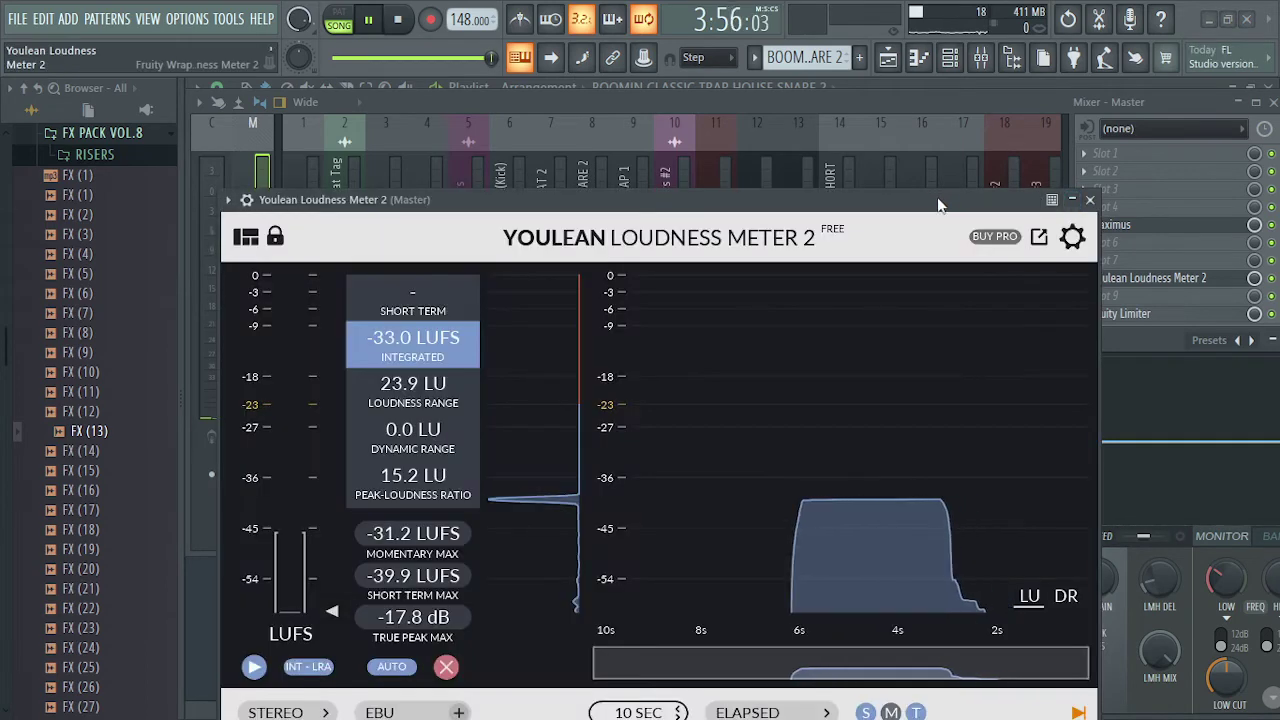
left_click_drag(951, 199, 733, 39)
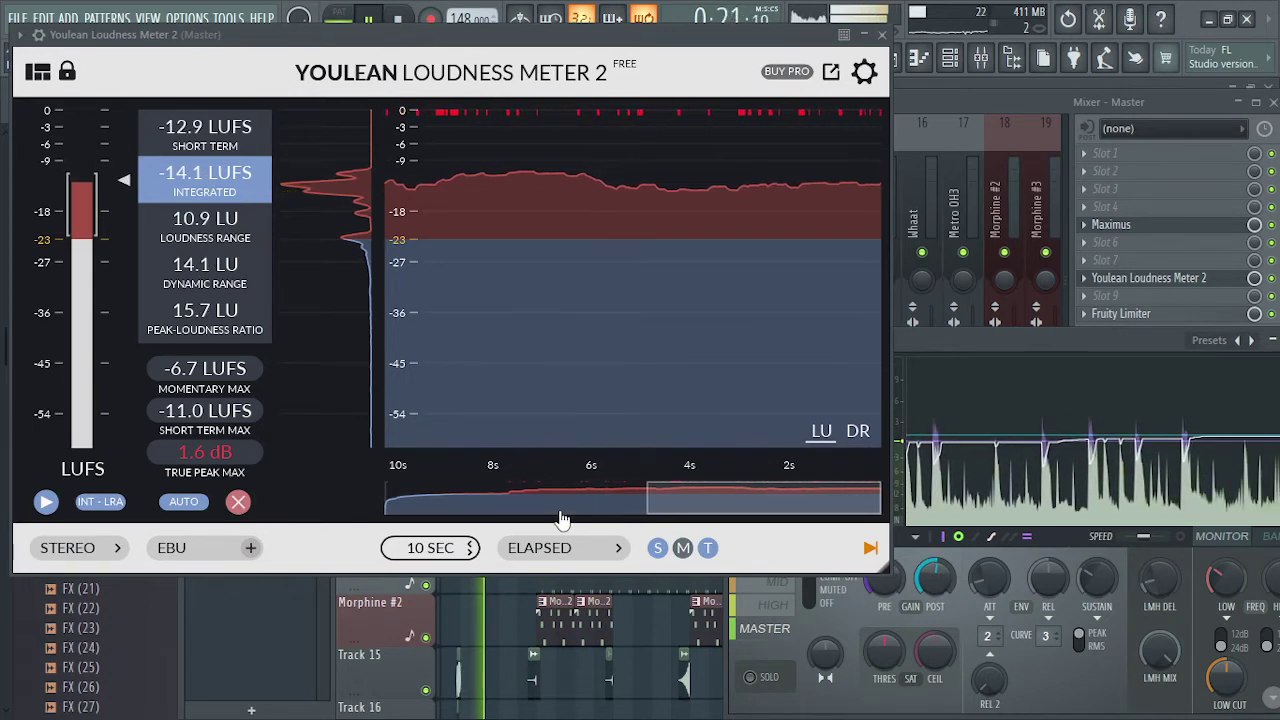
left_click(238, 502)
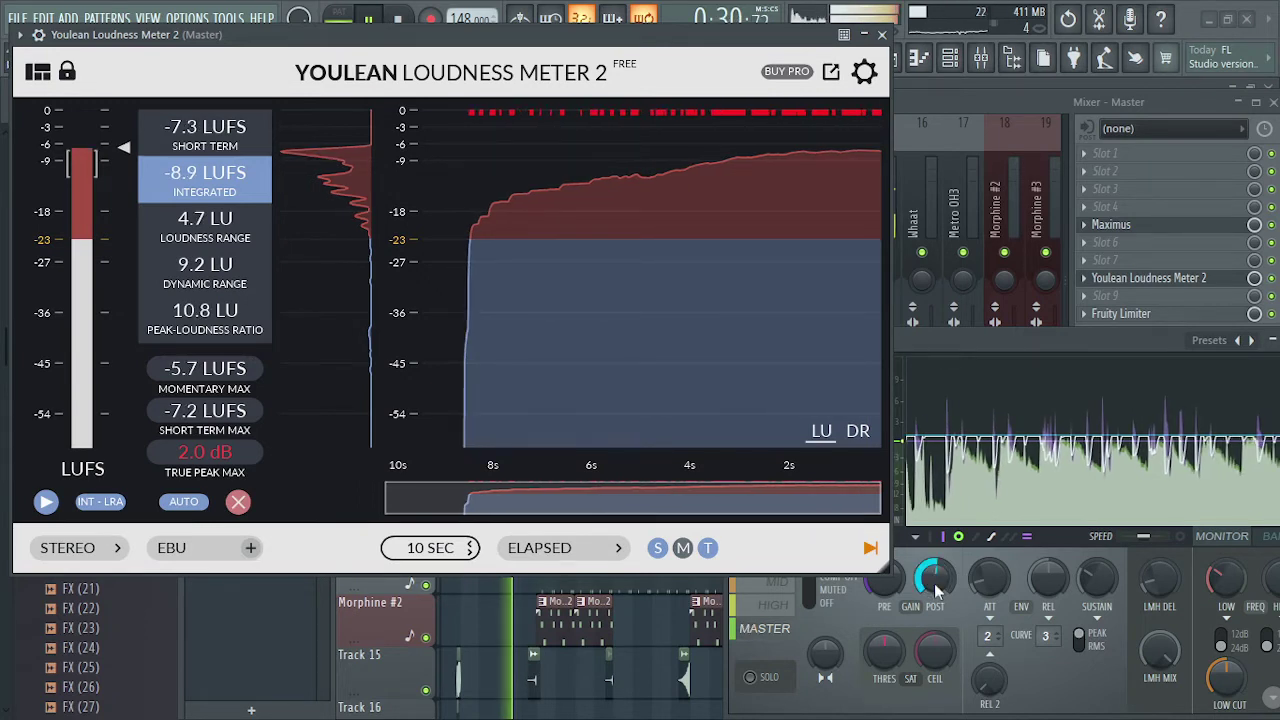
left_click(237, 501)
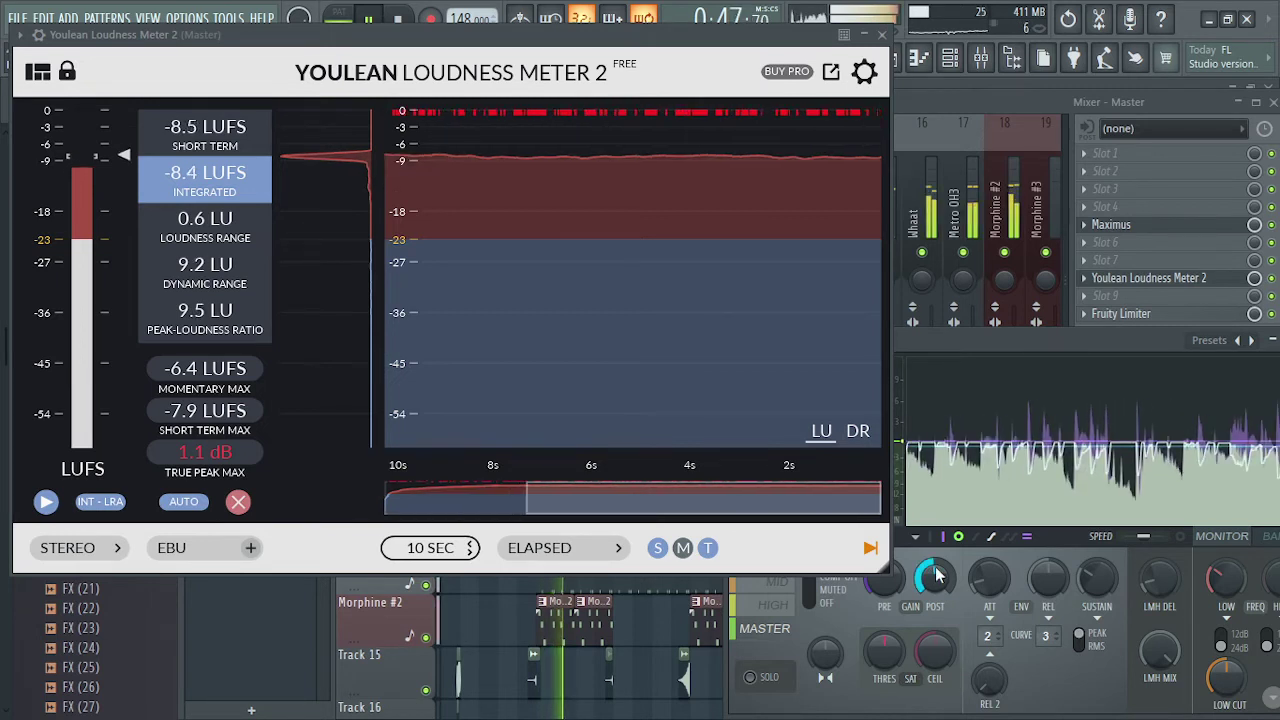
left_click(238, 502)
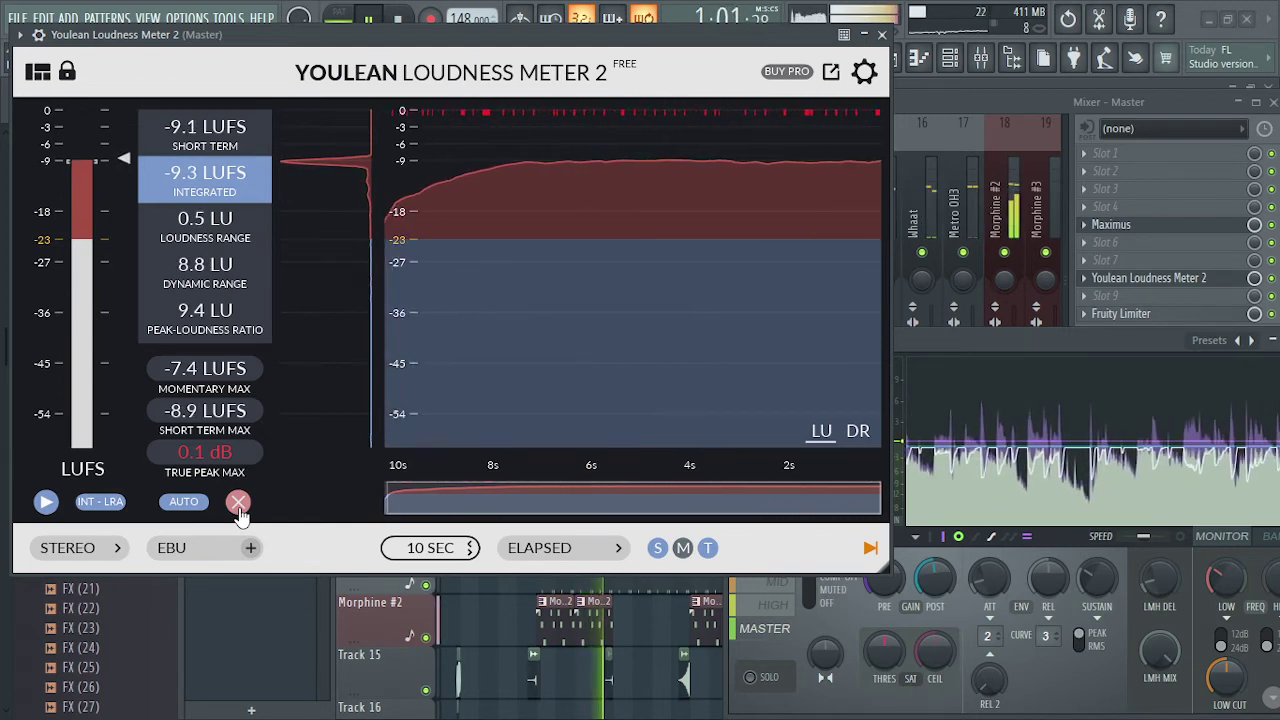
left_click(238, 502)
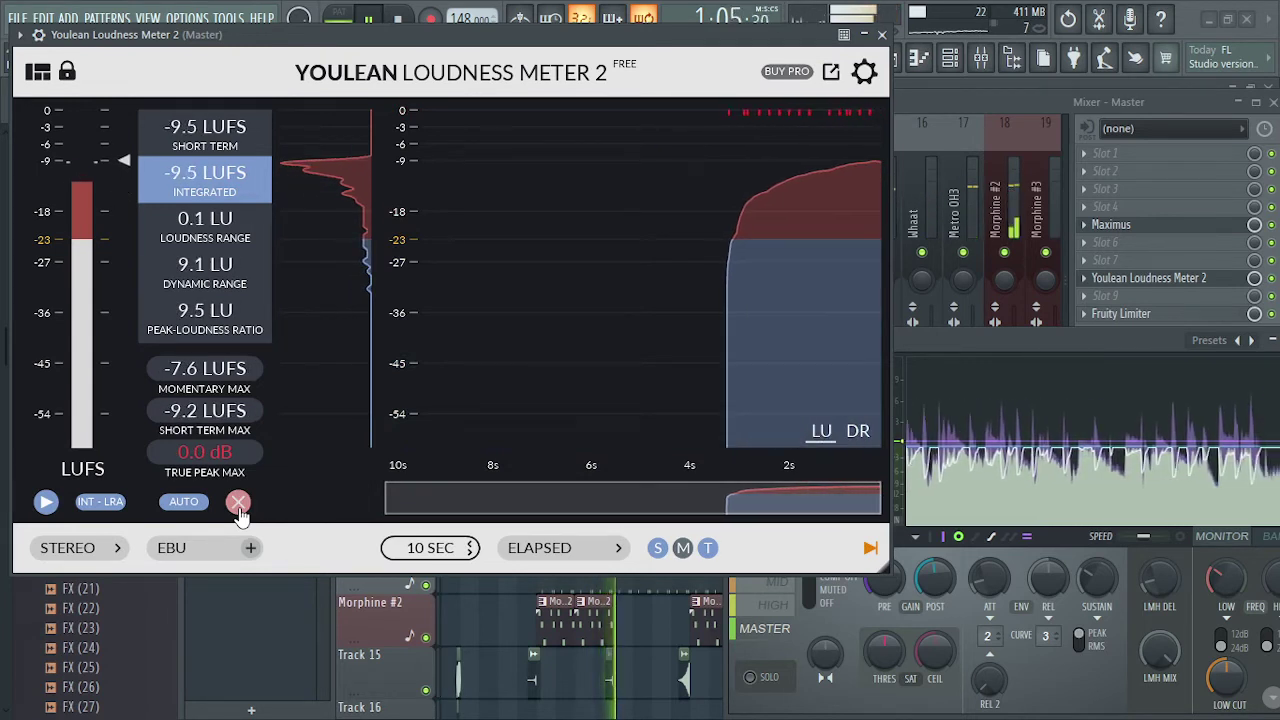
left_click(238, 502)
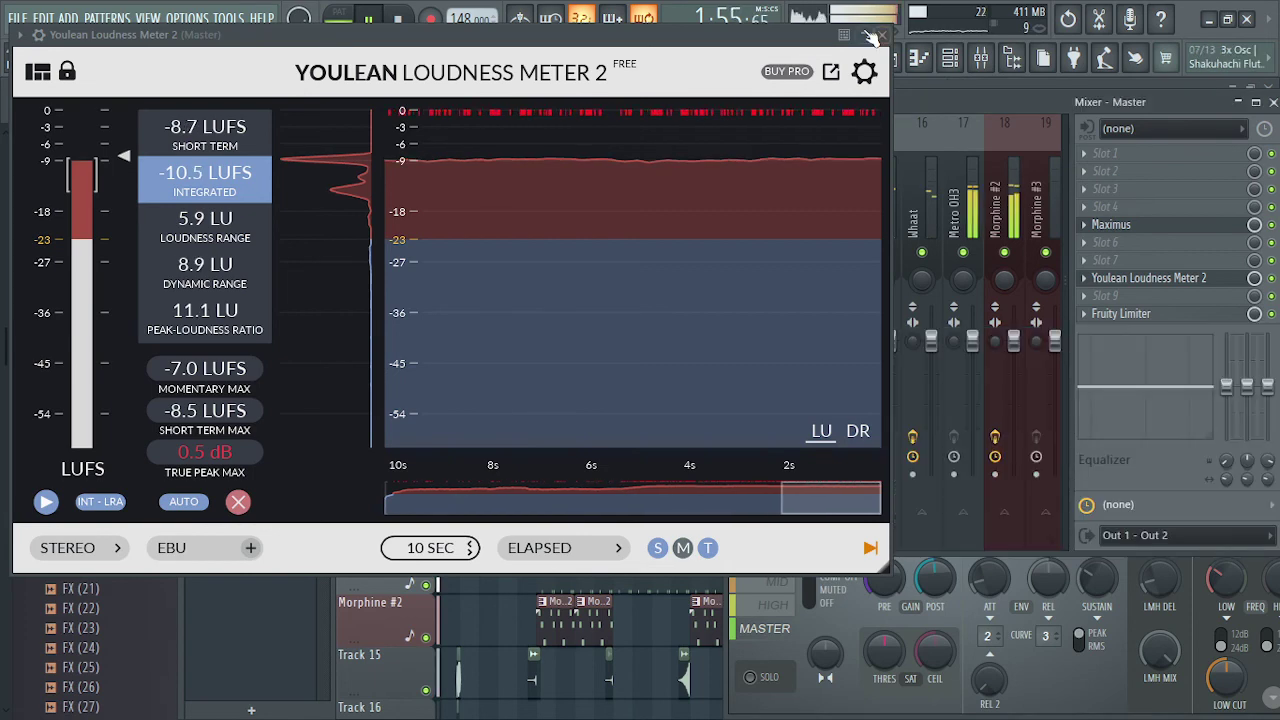
Minimize the loudness meter and set the BOOMIN 808 3 SHORT mixer track volume to 90% (-2.4 dB).
left_click(870, 36)
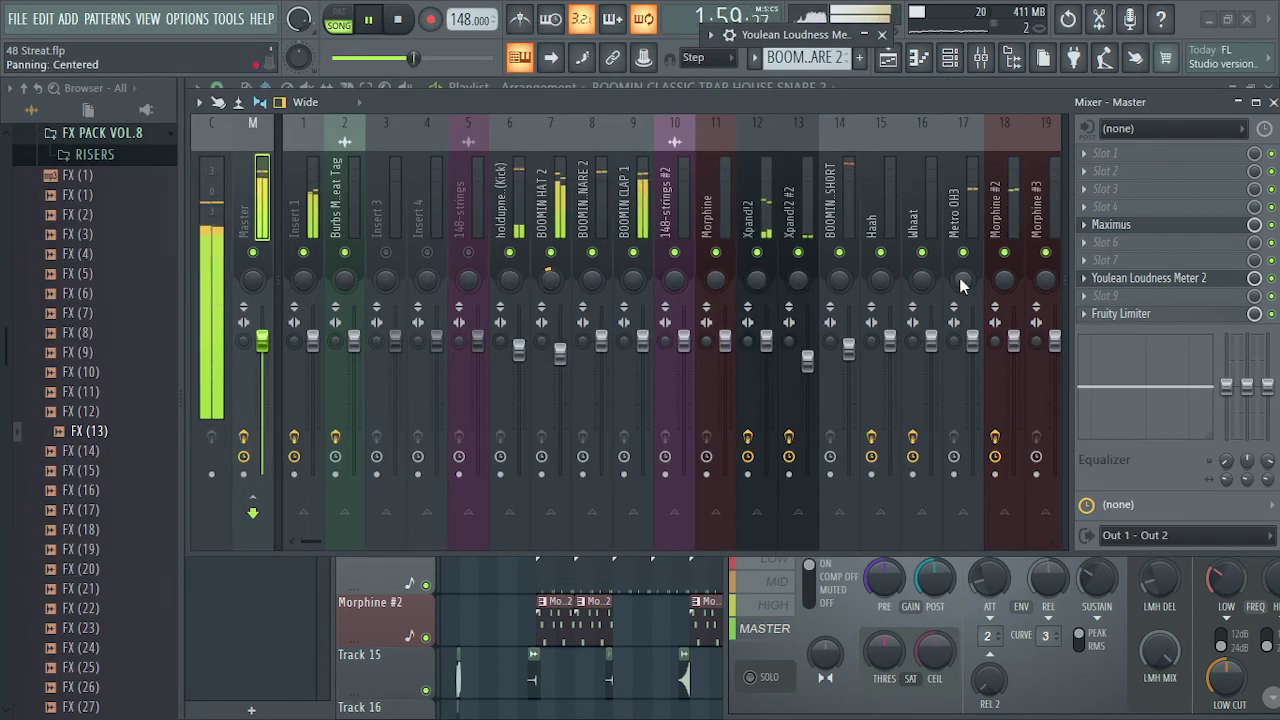
left_click(856, 360)
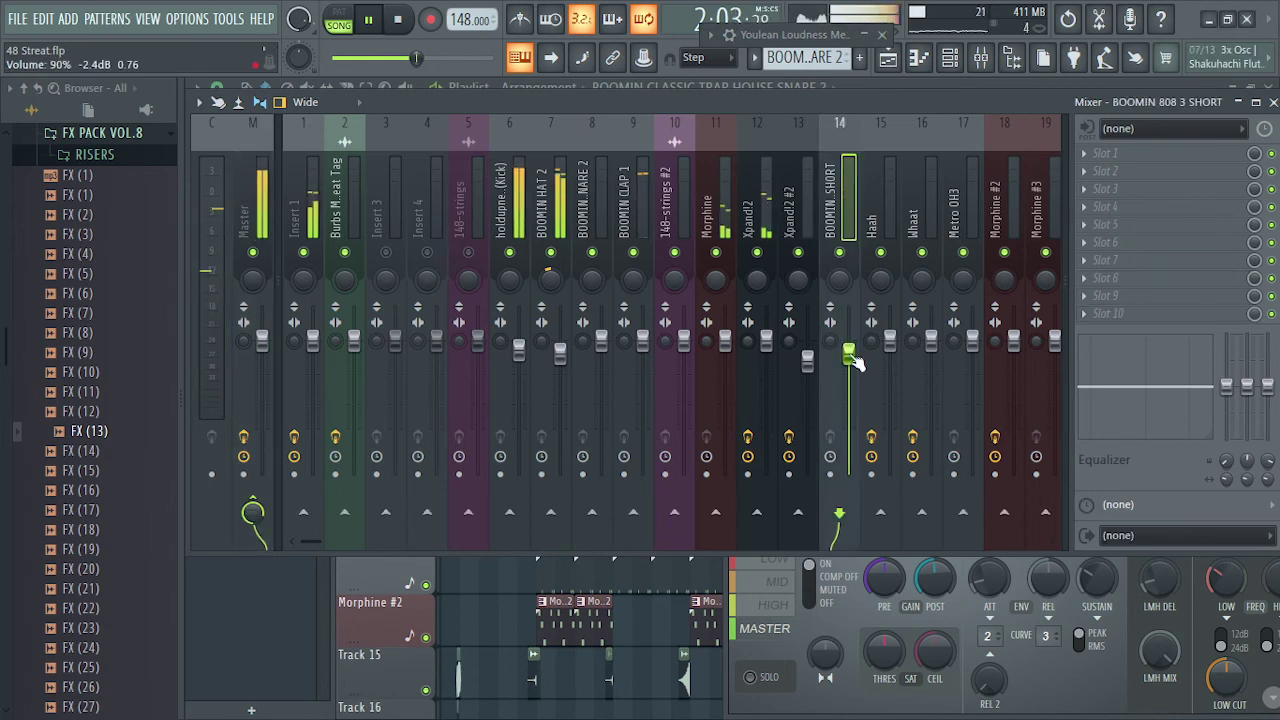
Return to the playlist, stop playback and minimize FL Studio to switch to the YouTube page in the browser.
left_click(888, 57)
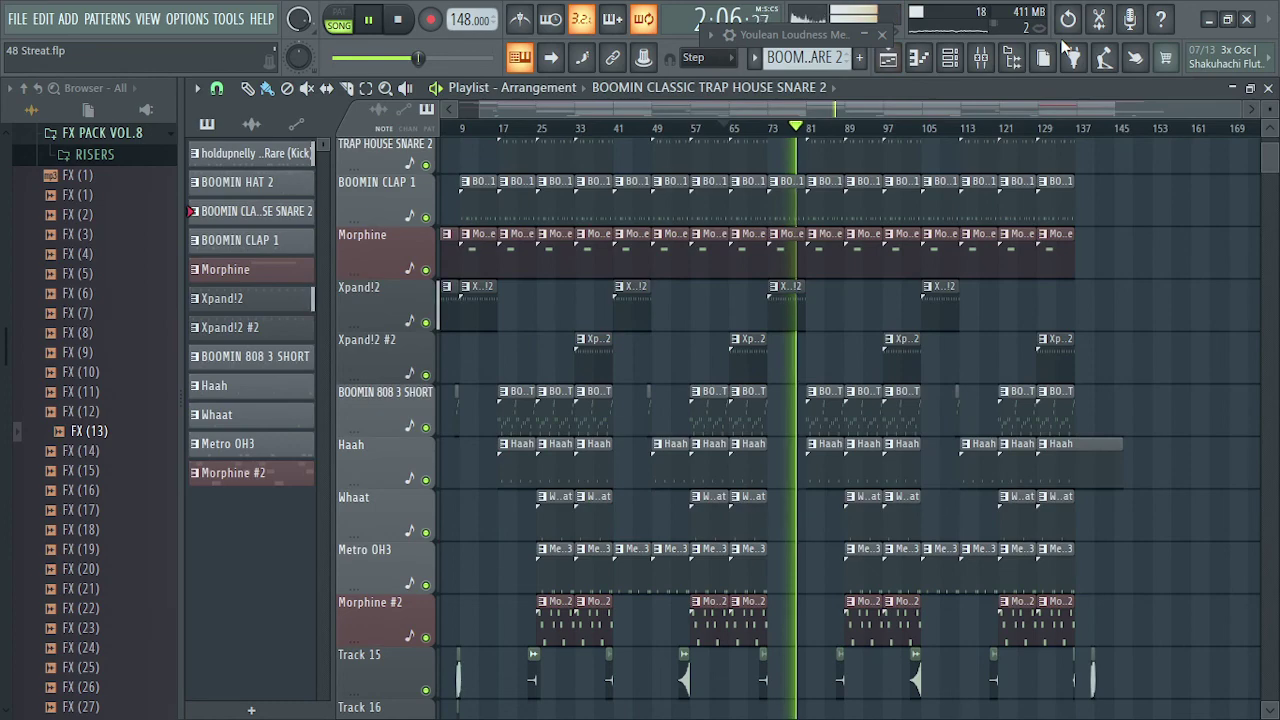
key("space")
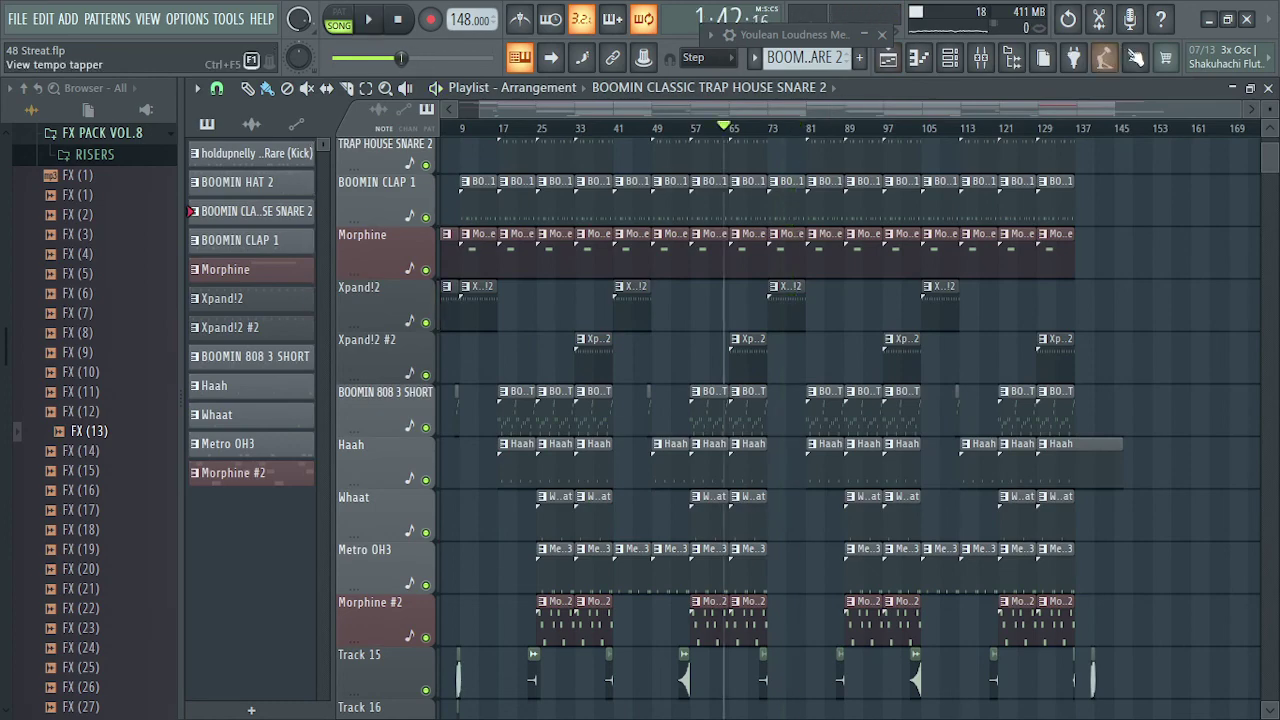
left_click(1208, 19)
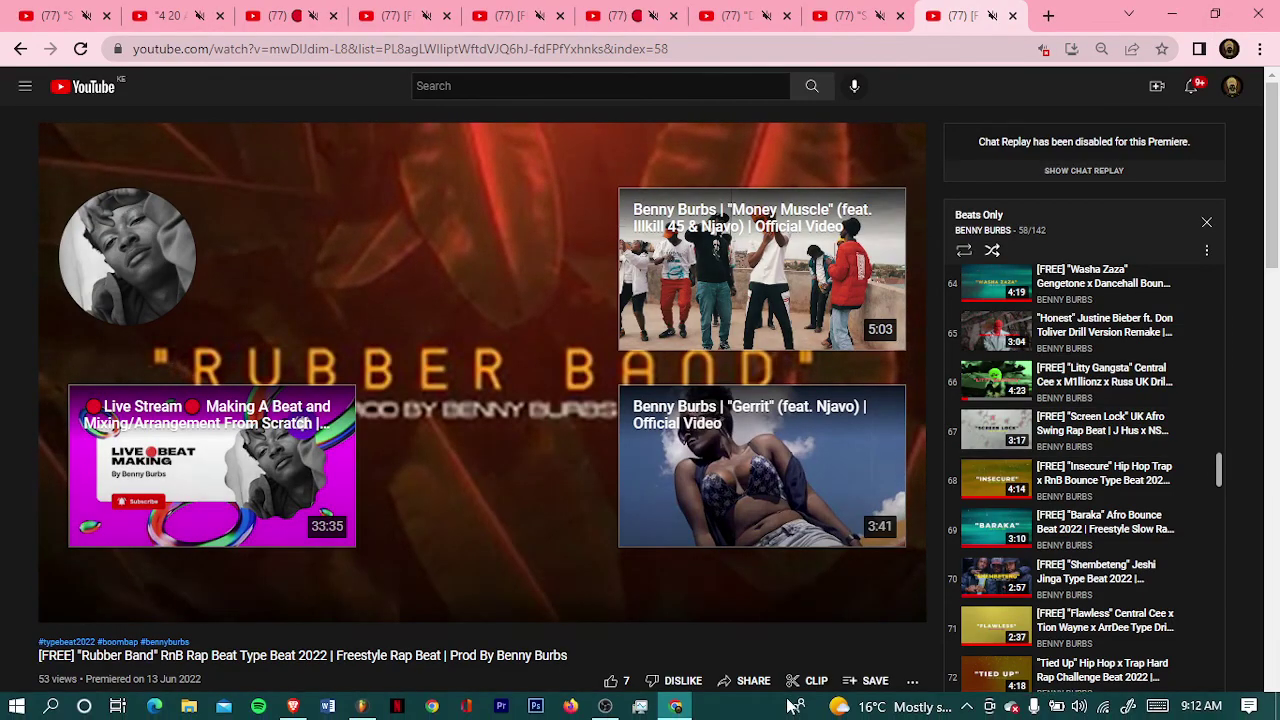